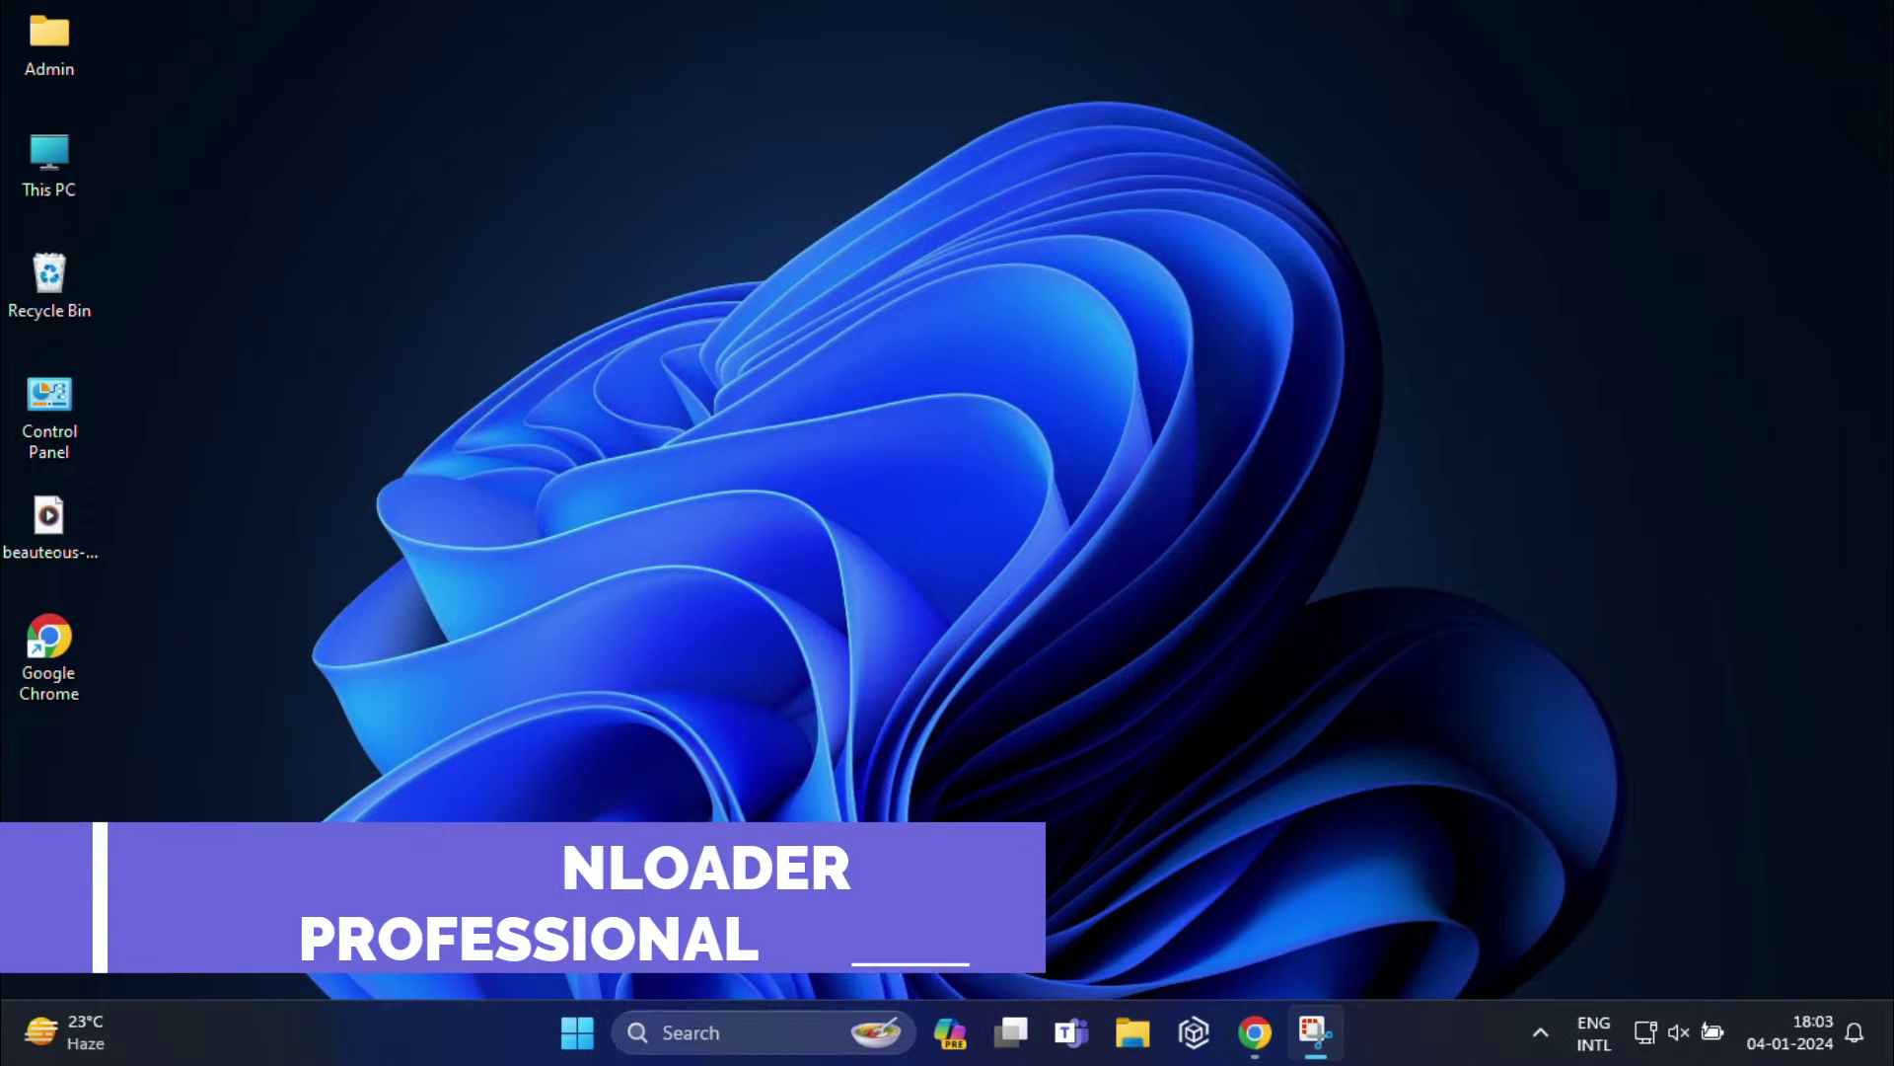
Bring Chrome forward and open the Chrome Web Store through the Extensions menu
{"action": "left_click", "coordinate": [1261, 1054]}
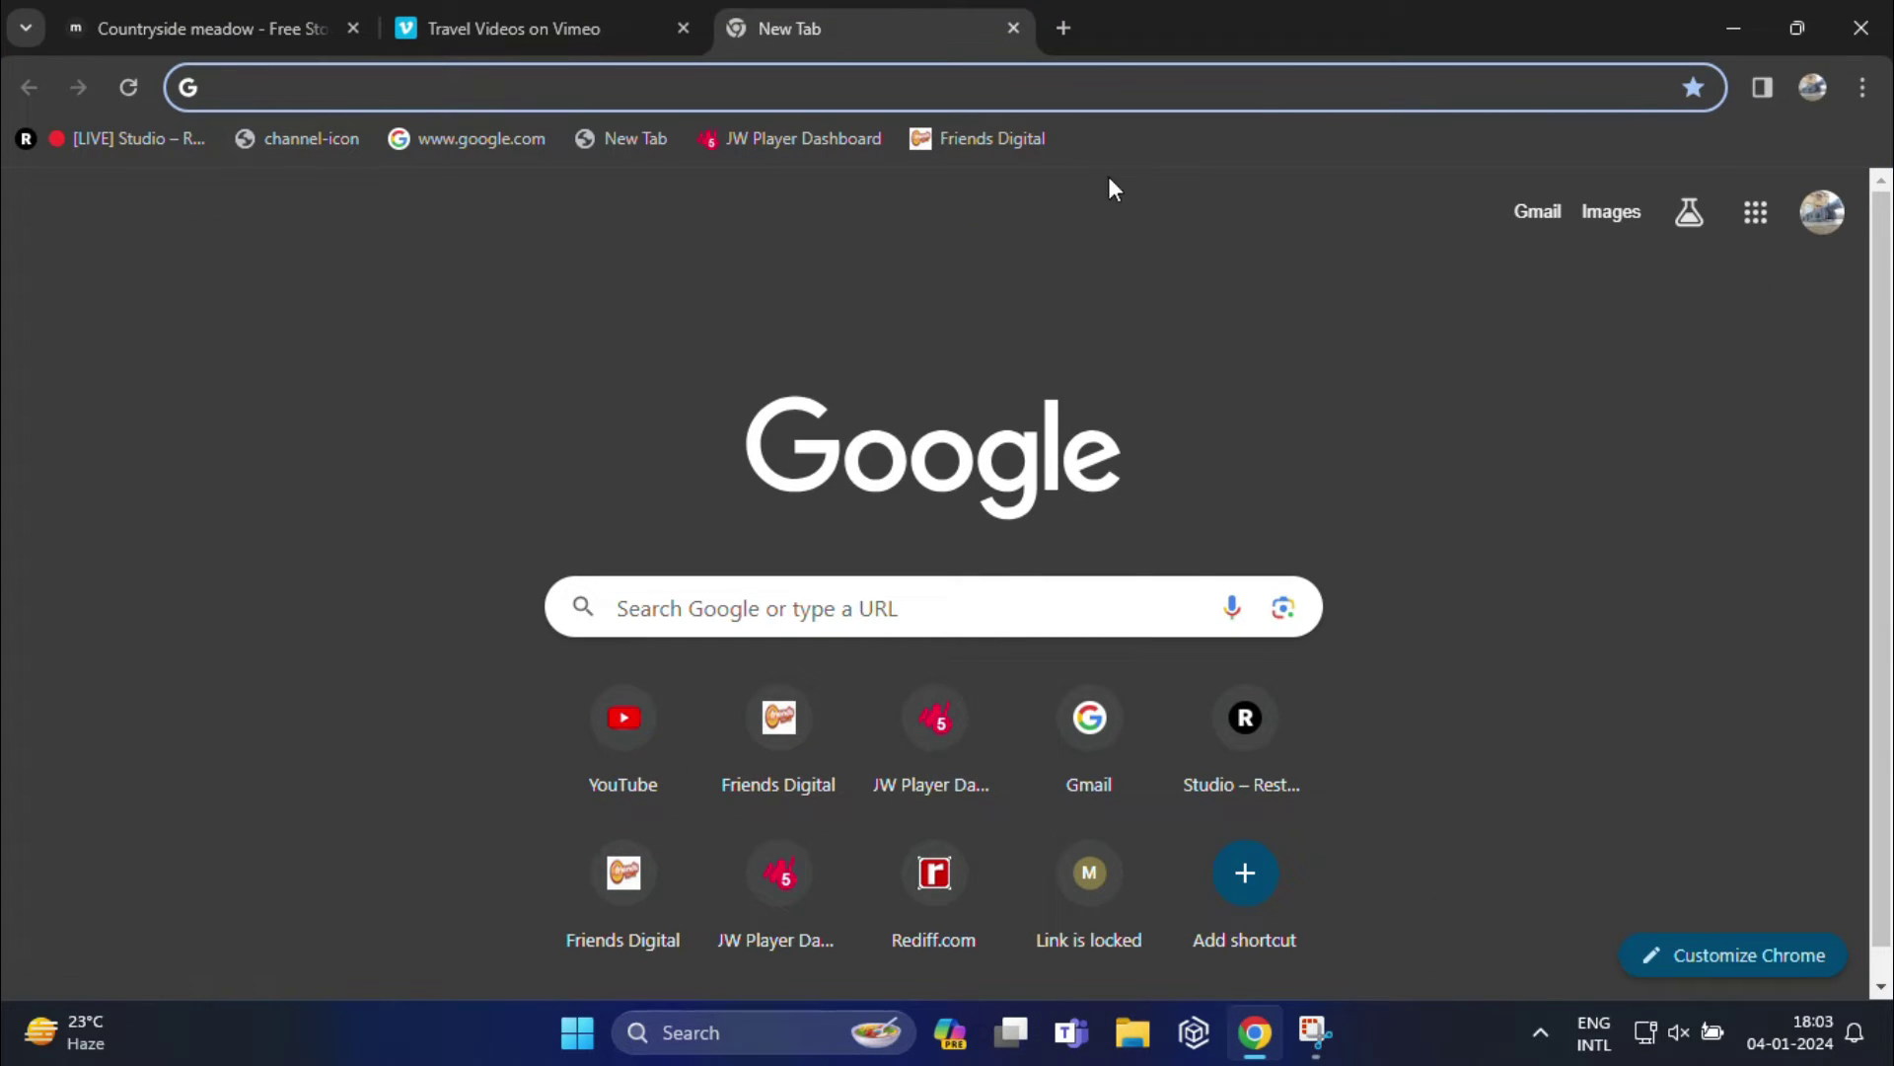
{"action": "left_click", "coordinate": [1864, 88]}
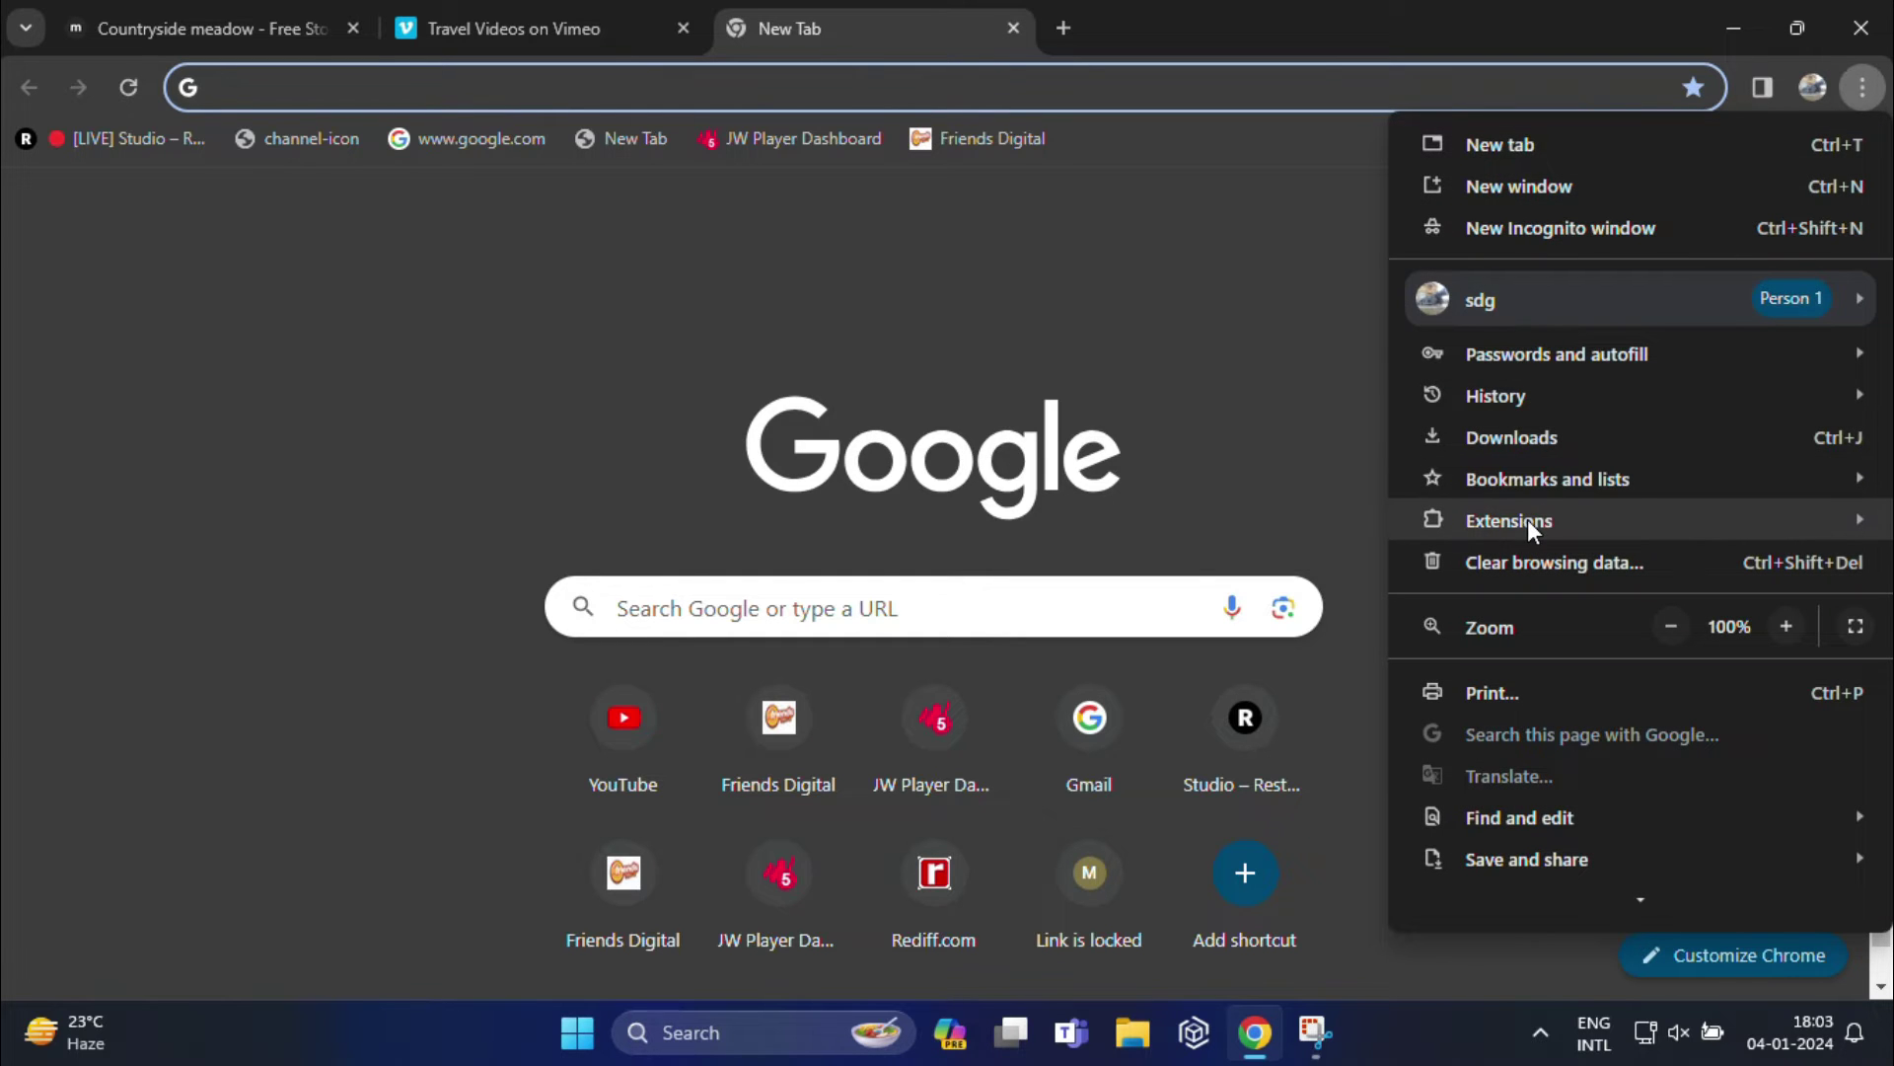
{"action": "mouse_move", "coordinate": [1507, 521]}
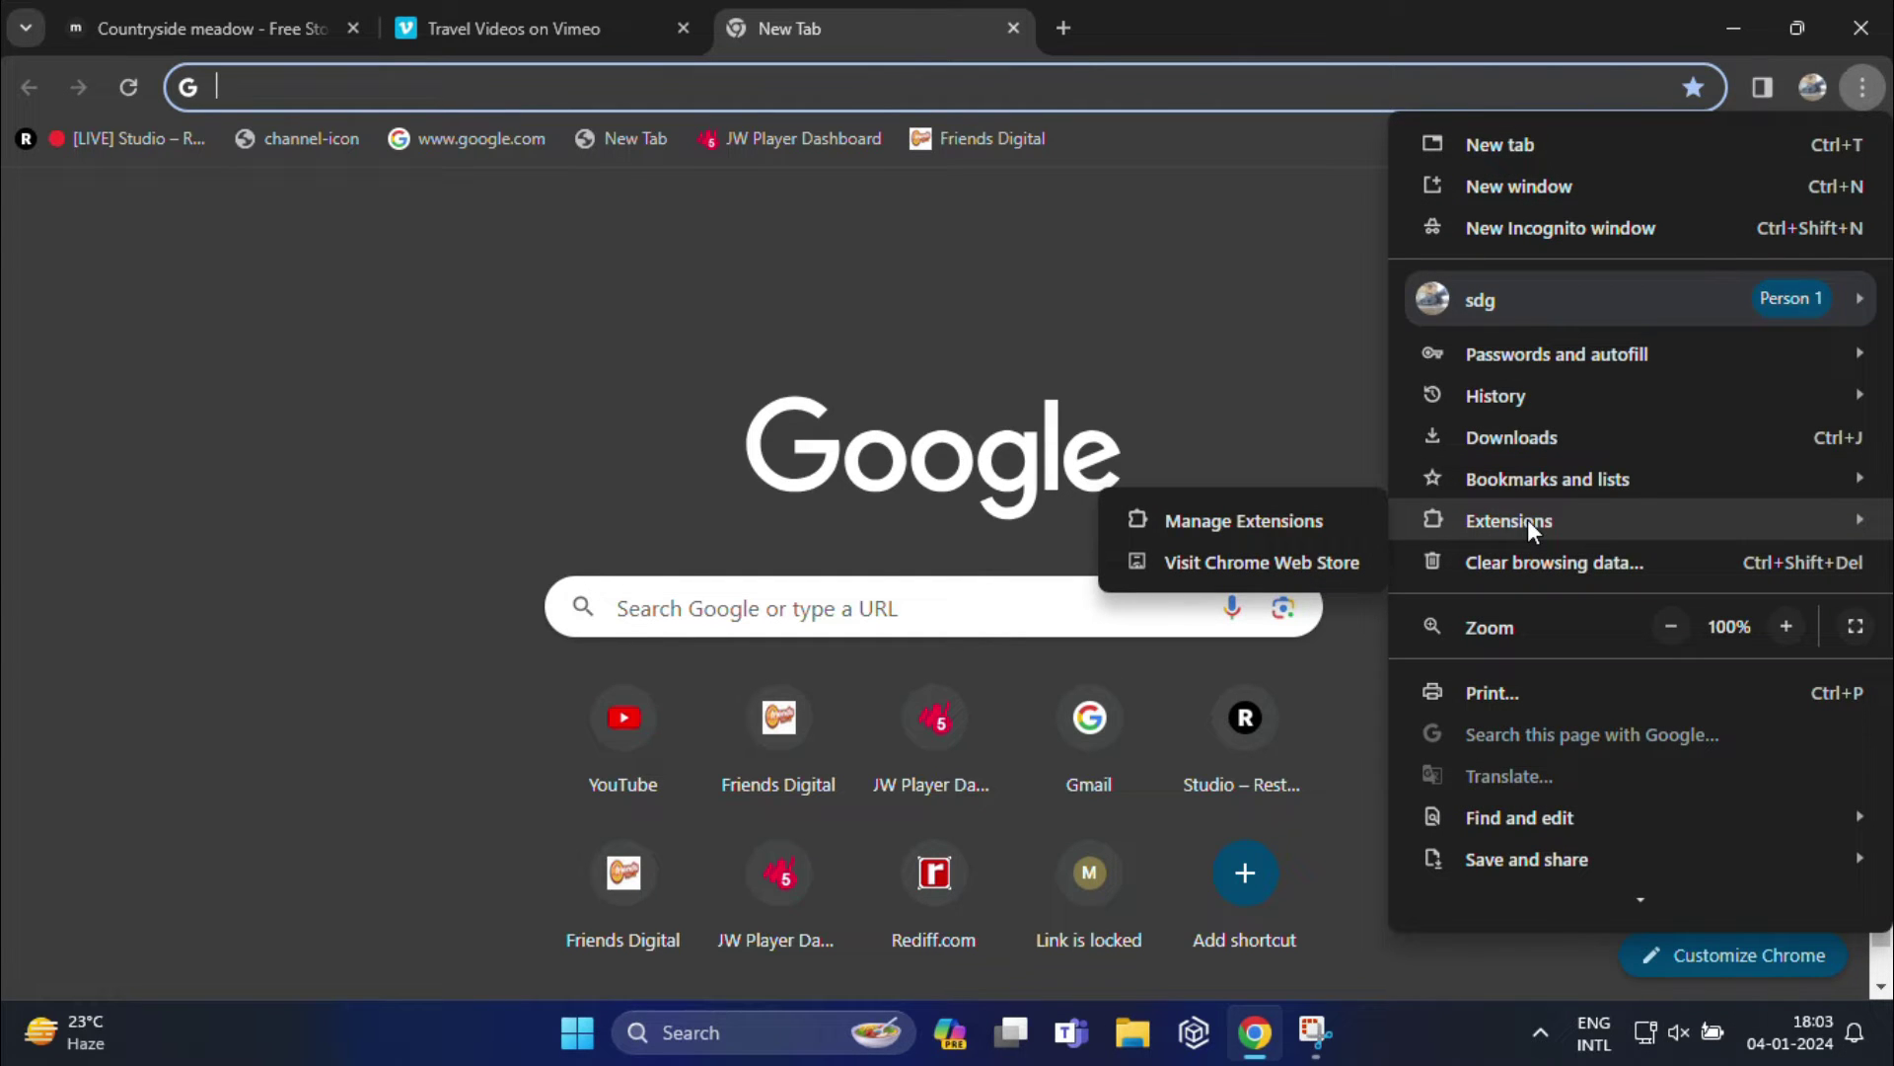
{"action": "left_click", "coordinate": [1279, 563]}
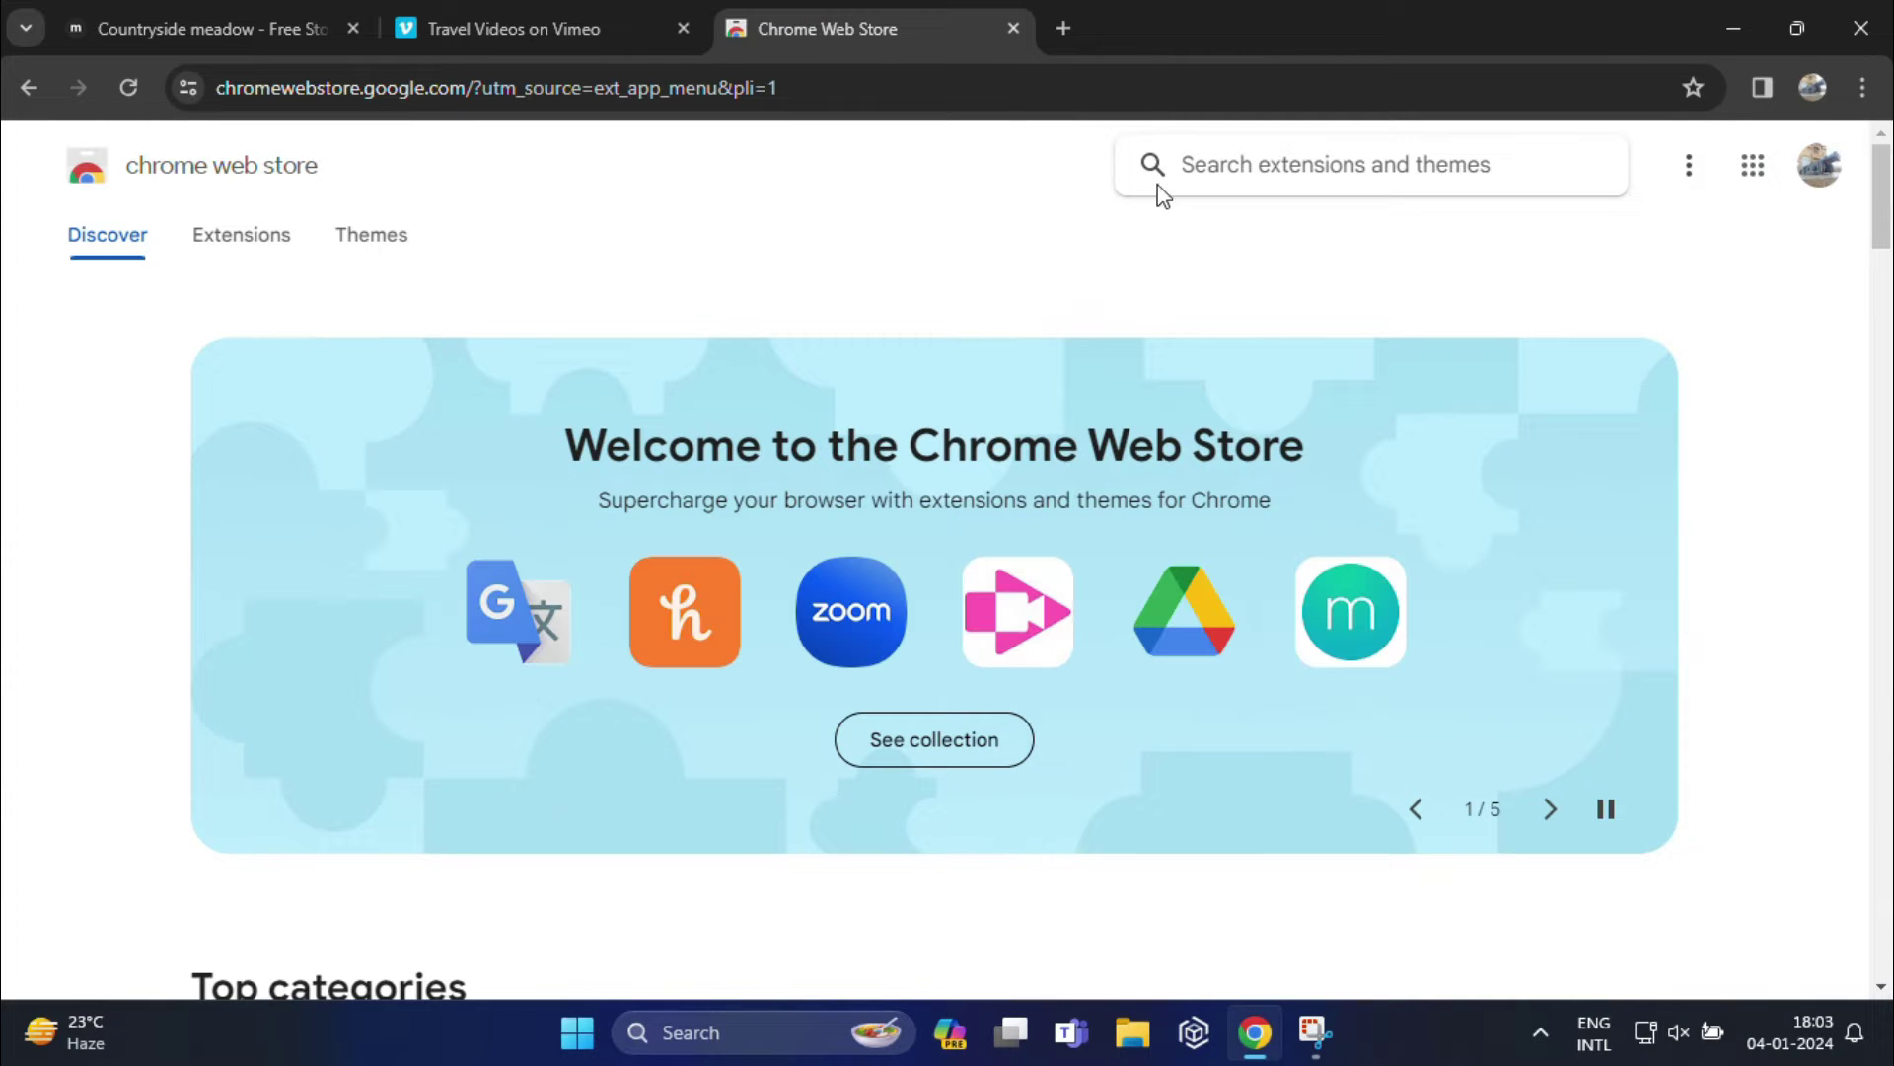
Search the store for 'video downloader' and add Video Downloader Professional to Chrome
{"action": "left_click", "coordinate": [1242, 163]}
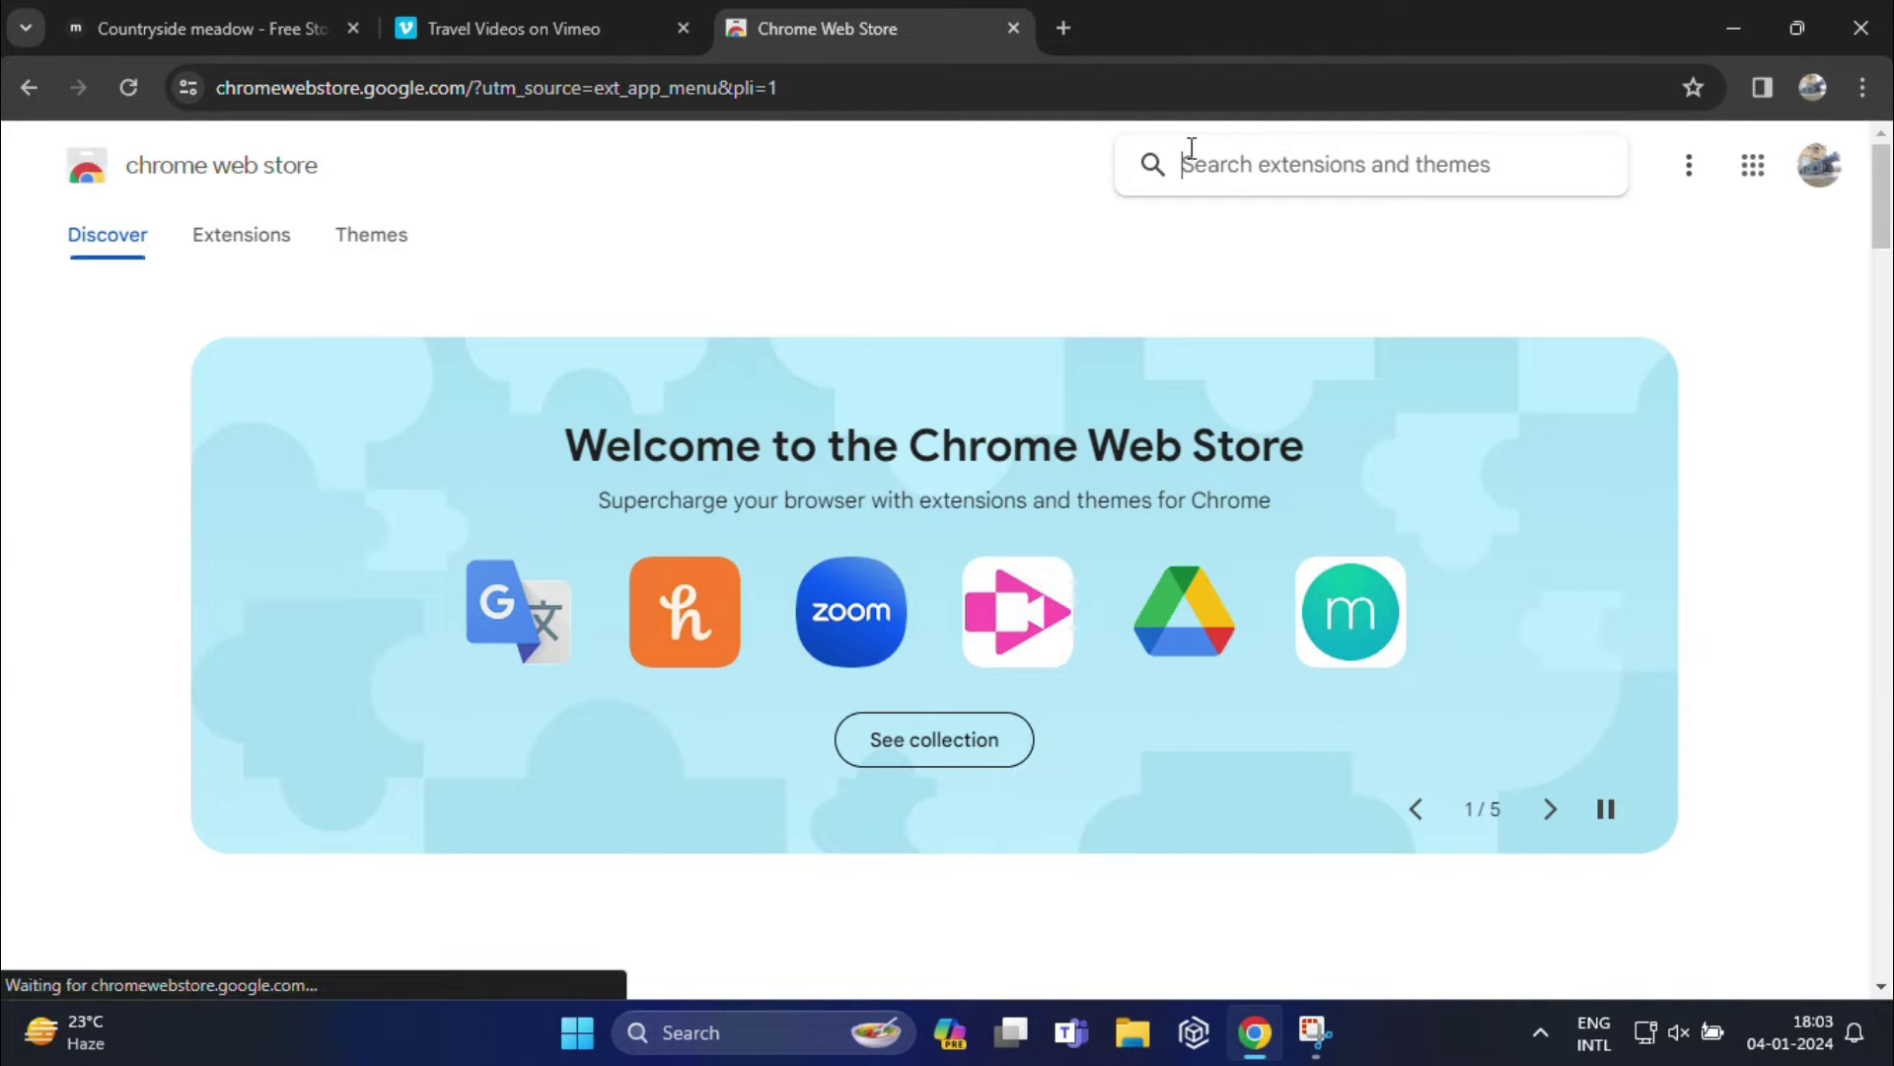
{"action": "type", "text": "video downloader"}
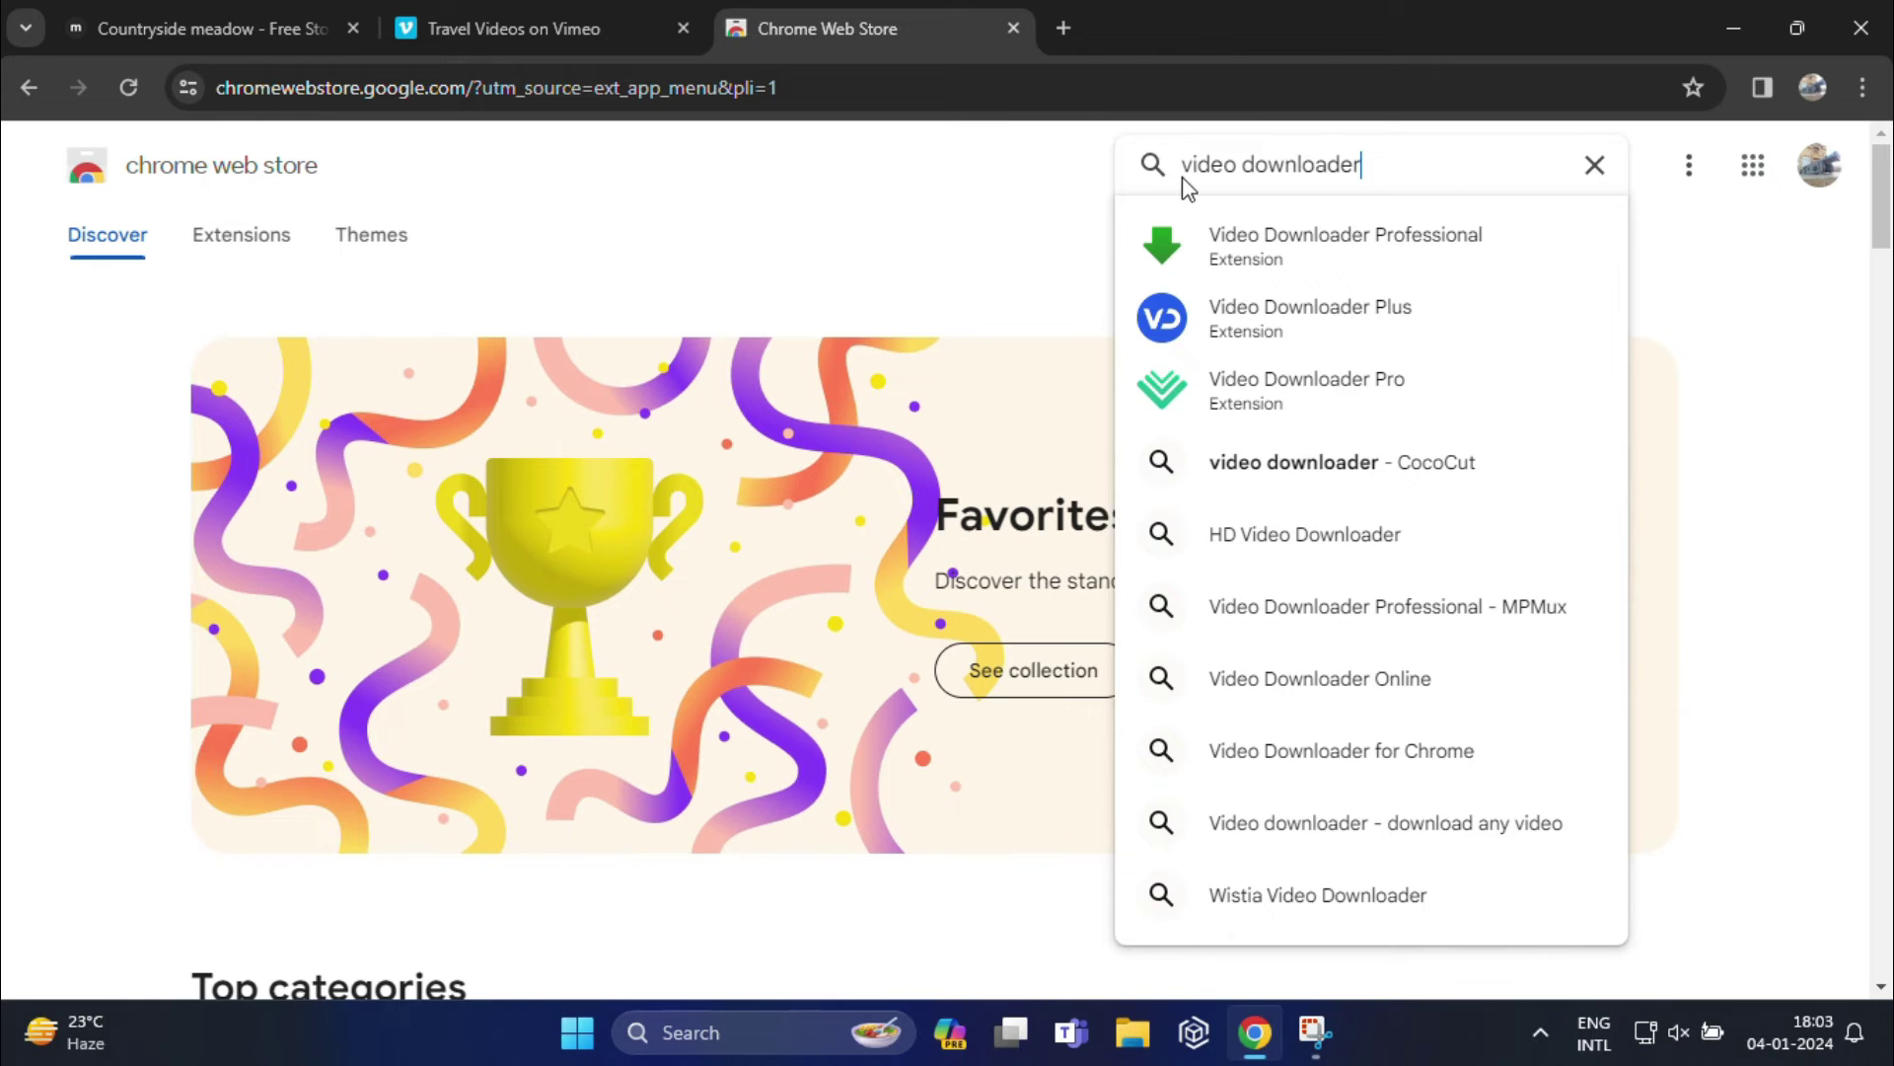
{"action": "left_click", "coordinate": [1311, 251]}
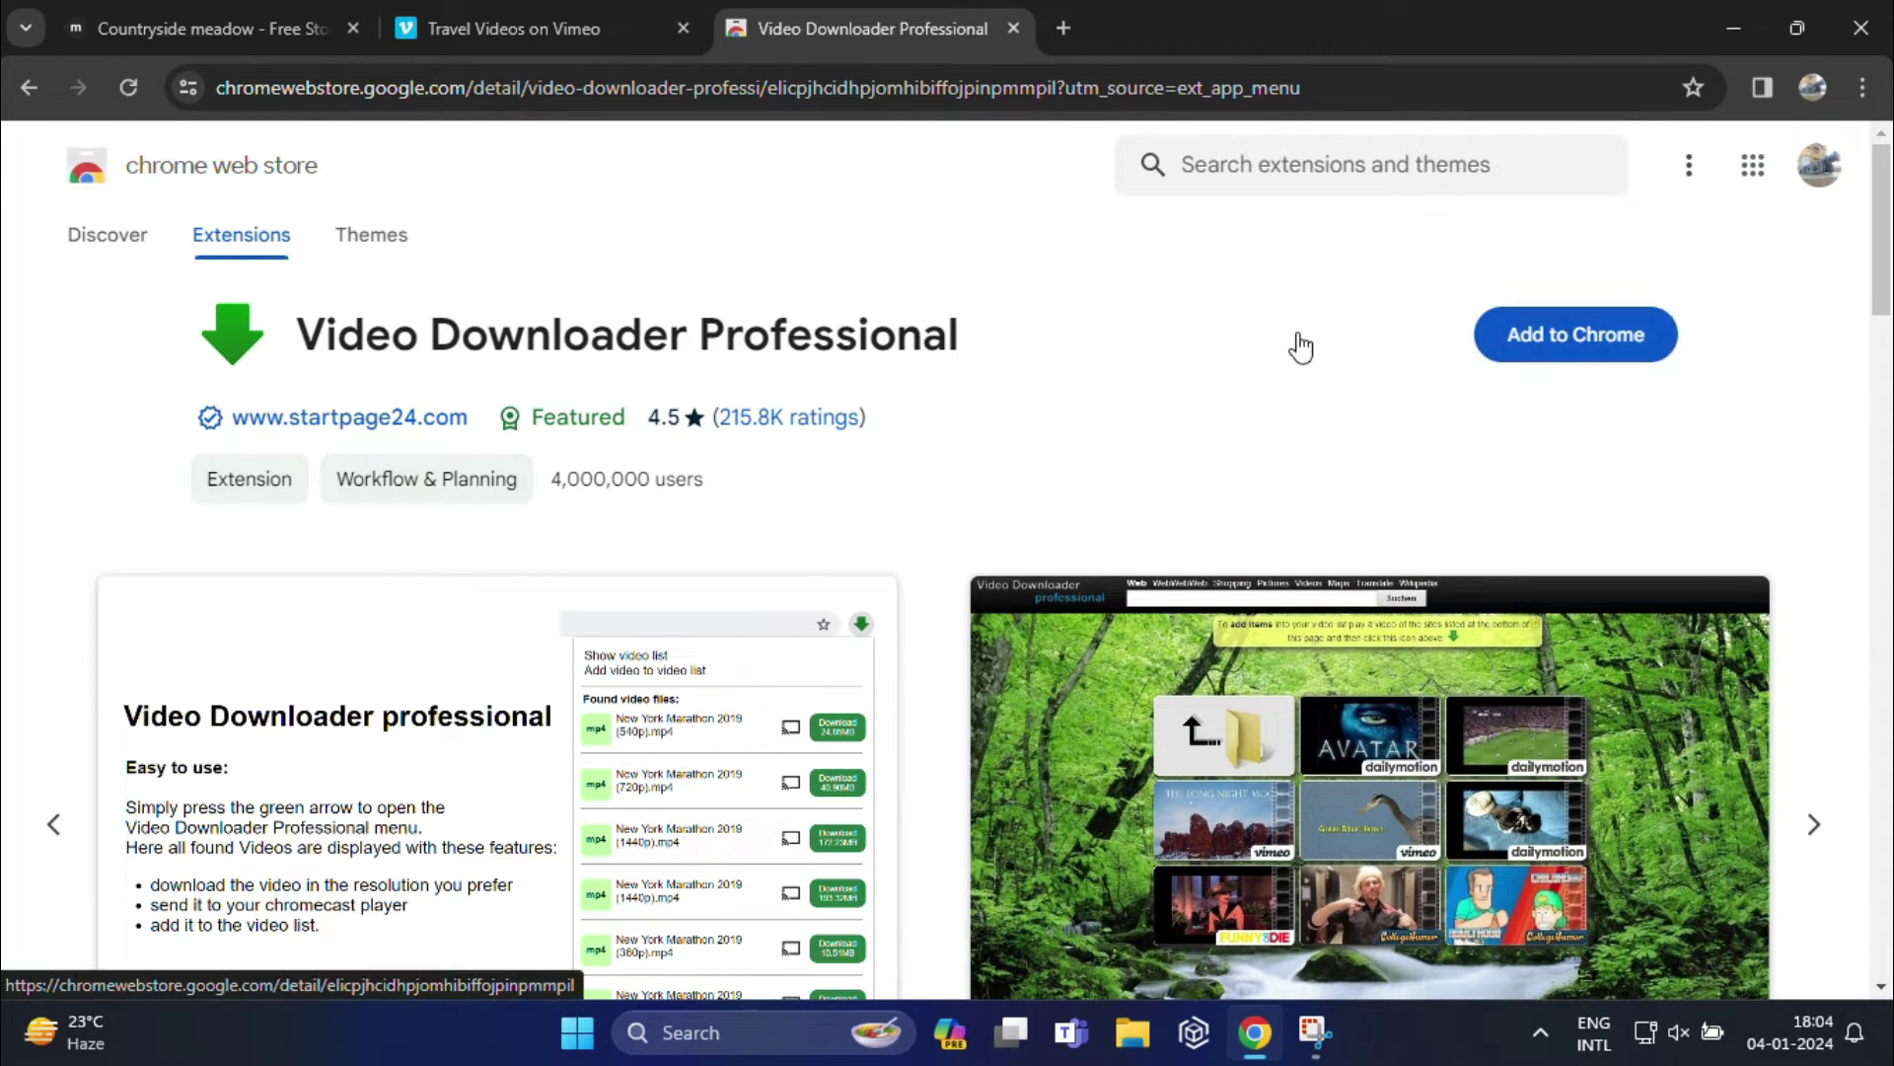
{"action": "left_click", "coordinate": [1587, 334]}
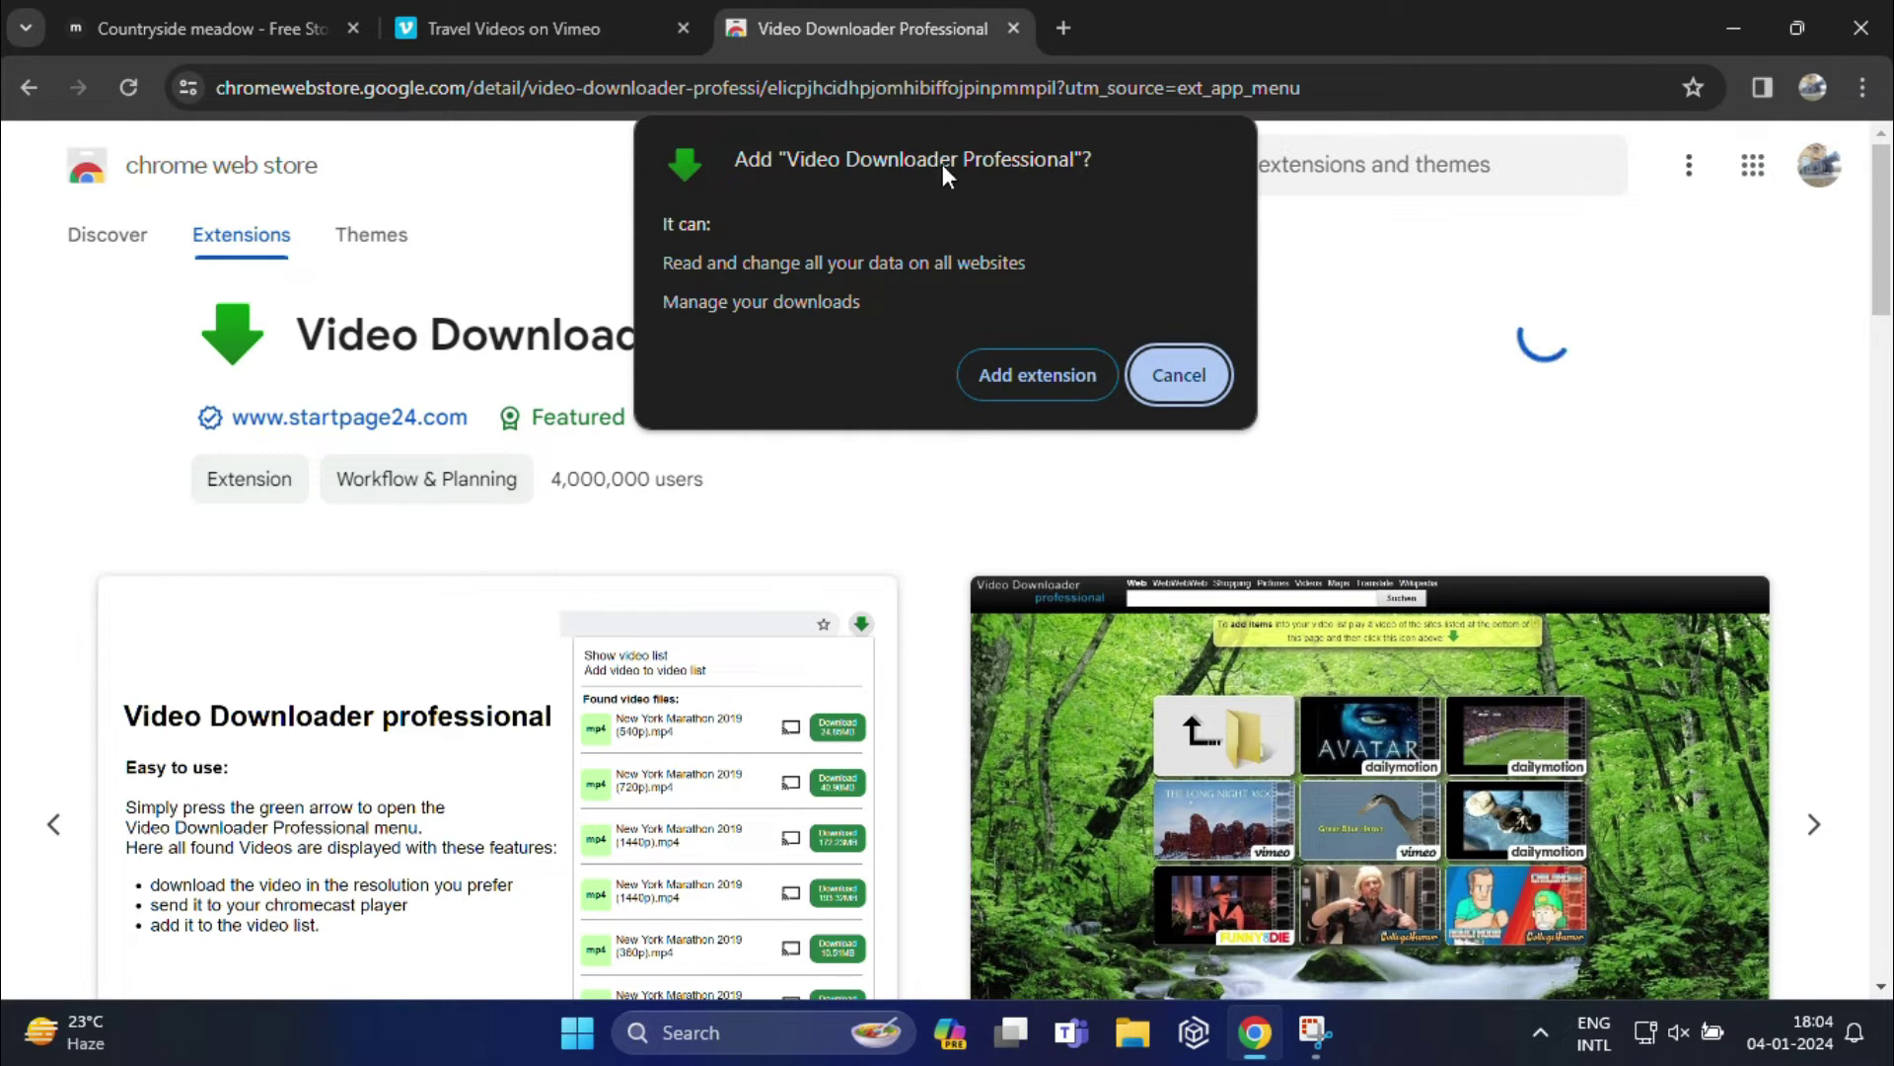
{"action": "left_click", "coordinate": [1042, 376]}
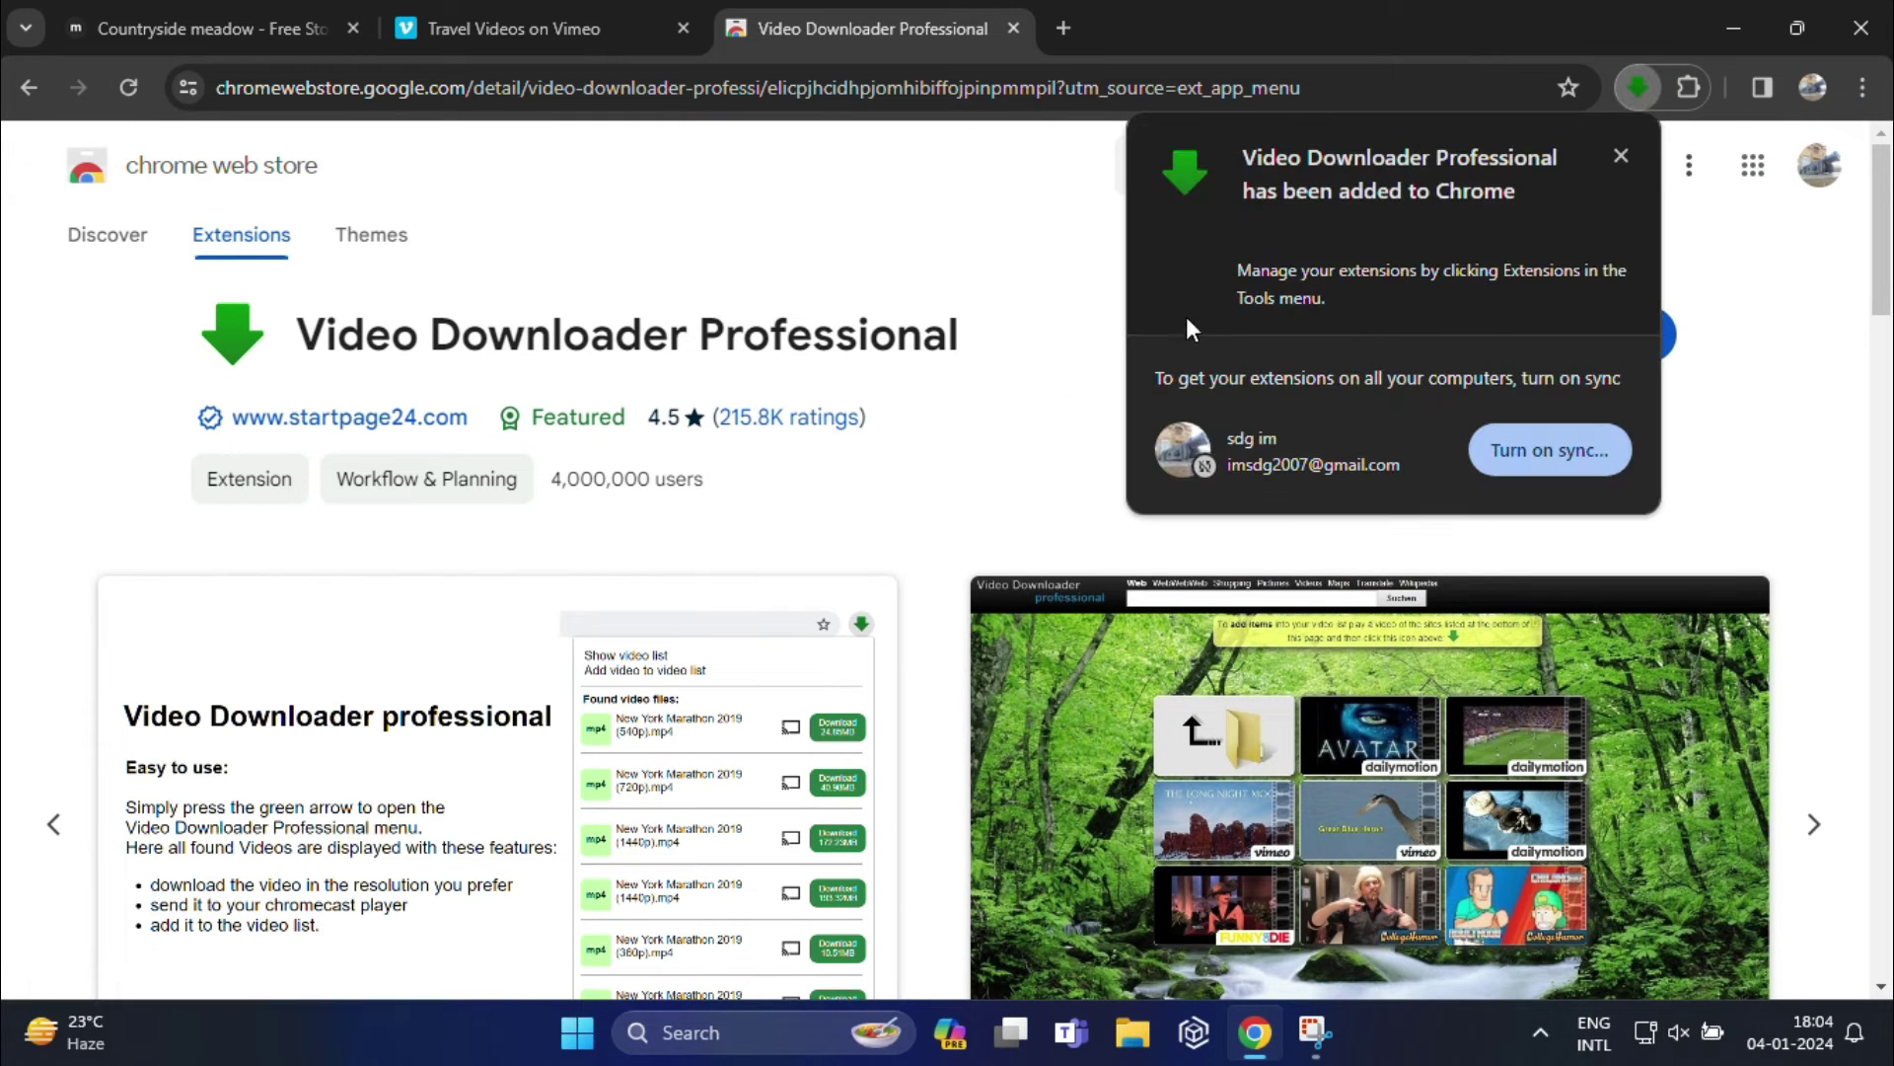
Pin Video Downloader Professional to the toolbar from the puzzle-piece Extensions panel
{"action": "left_click", "coordinate": [1622, 156]}
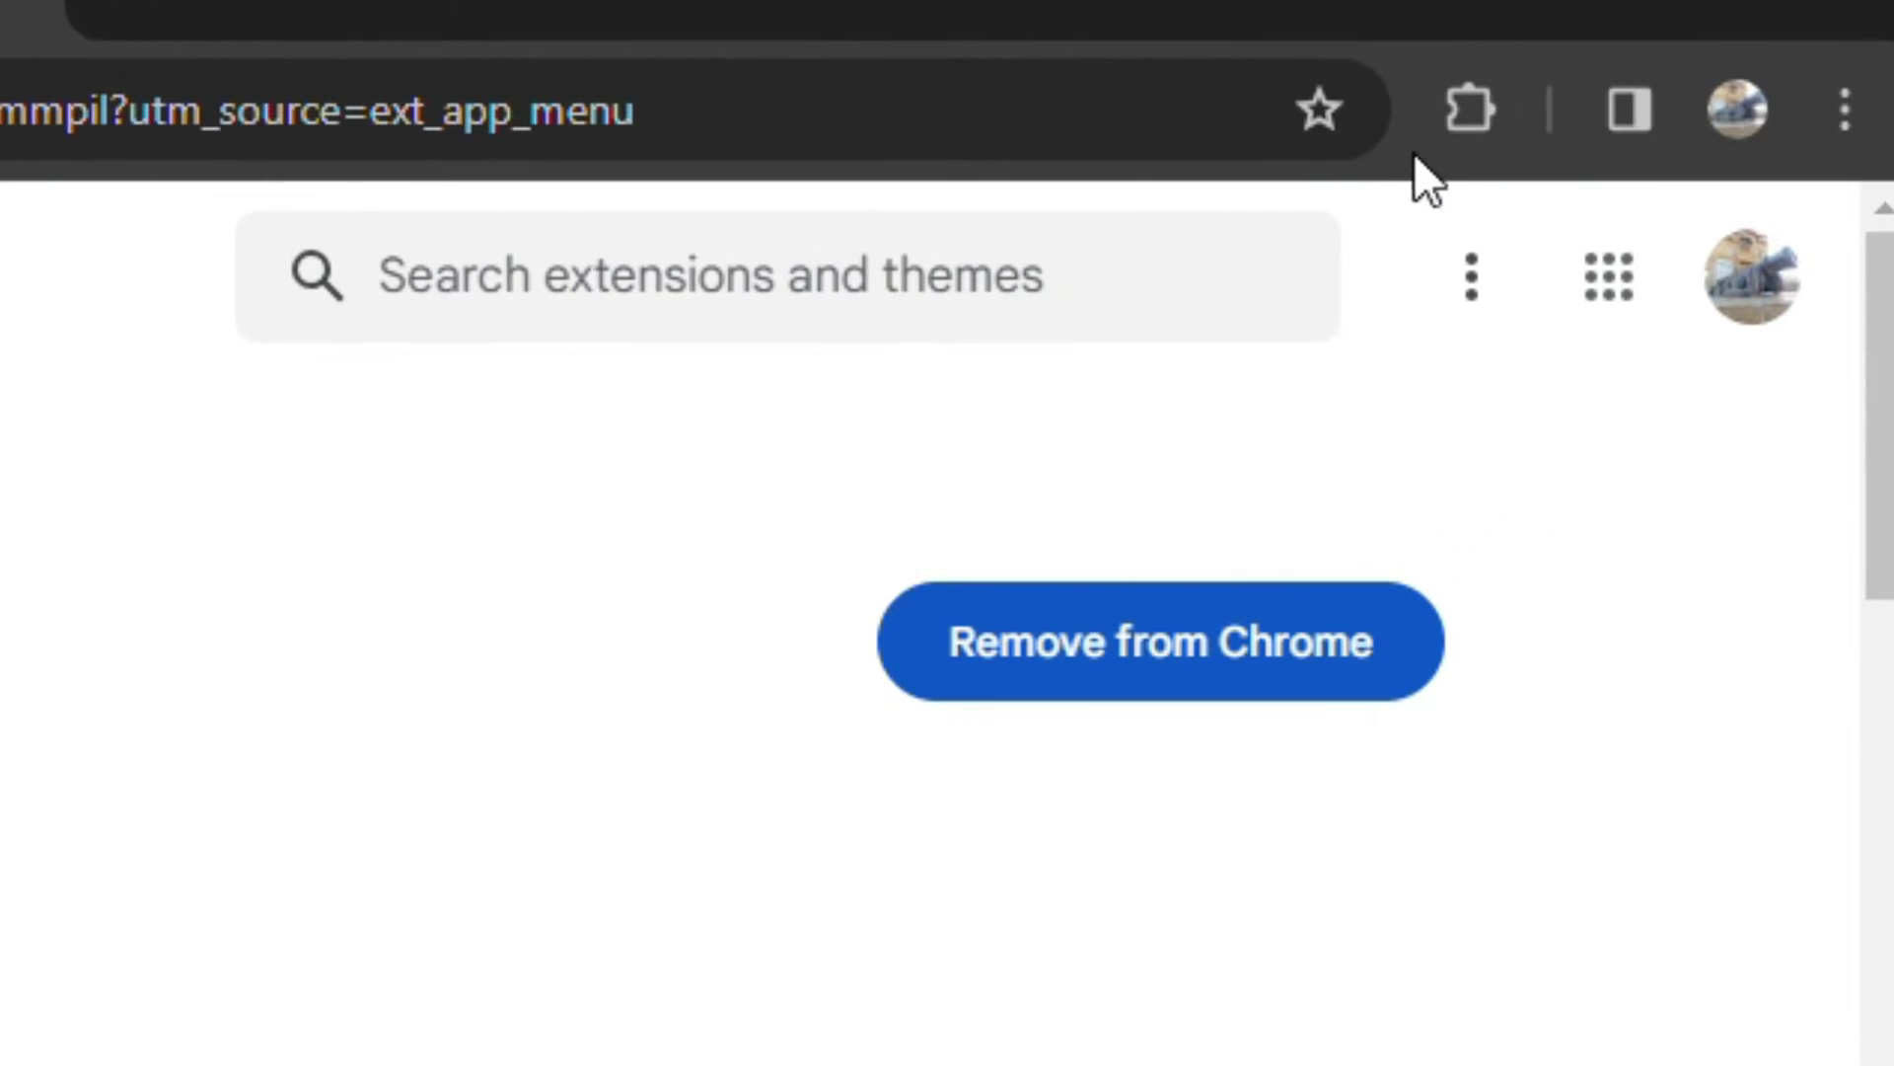
{"action": "left_click", "coordinate": [1460, 105]}
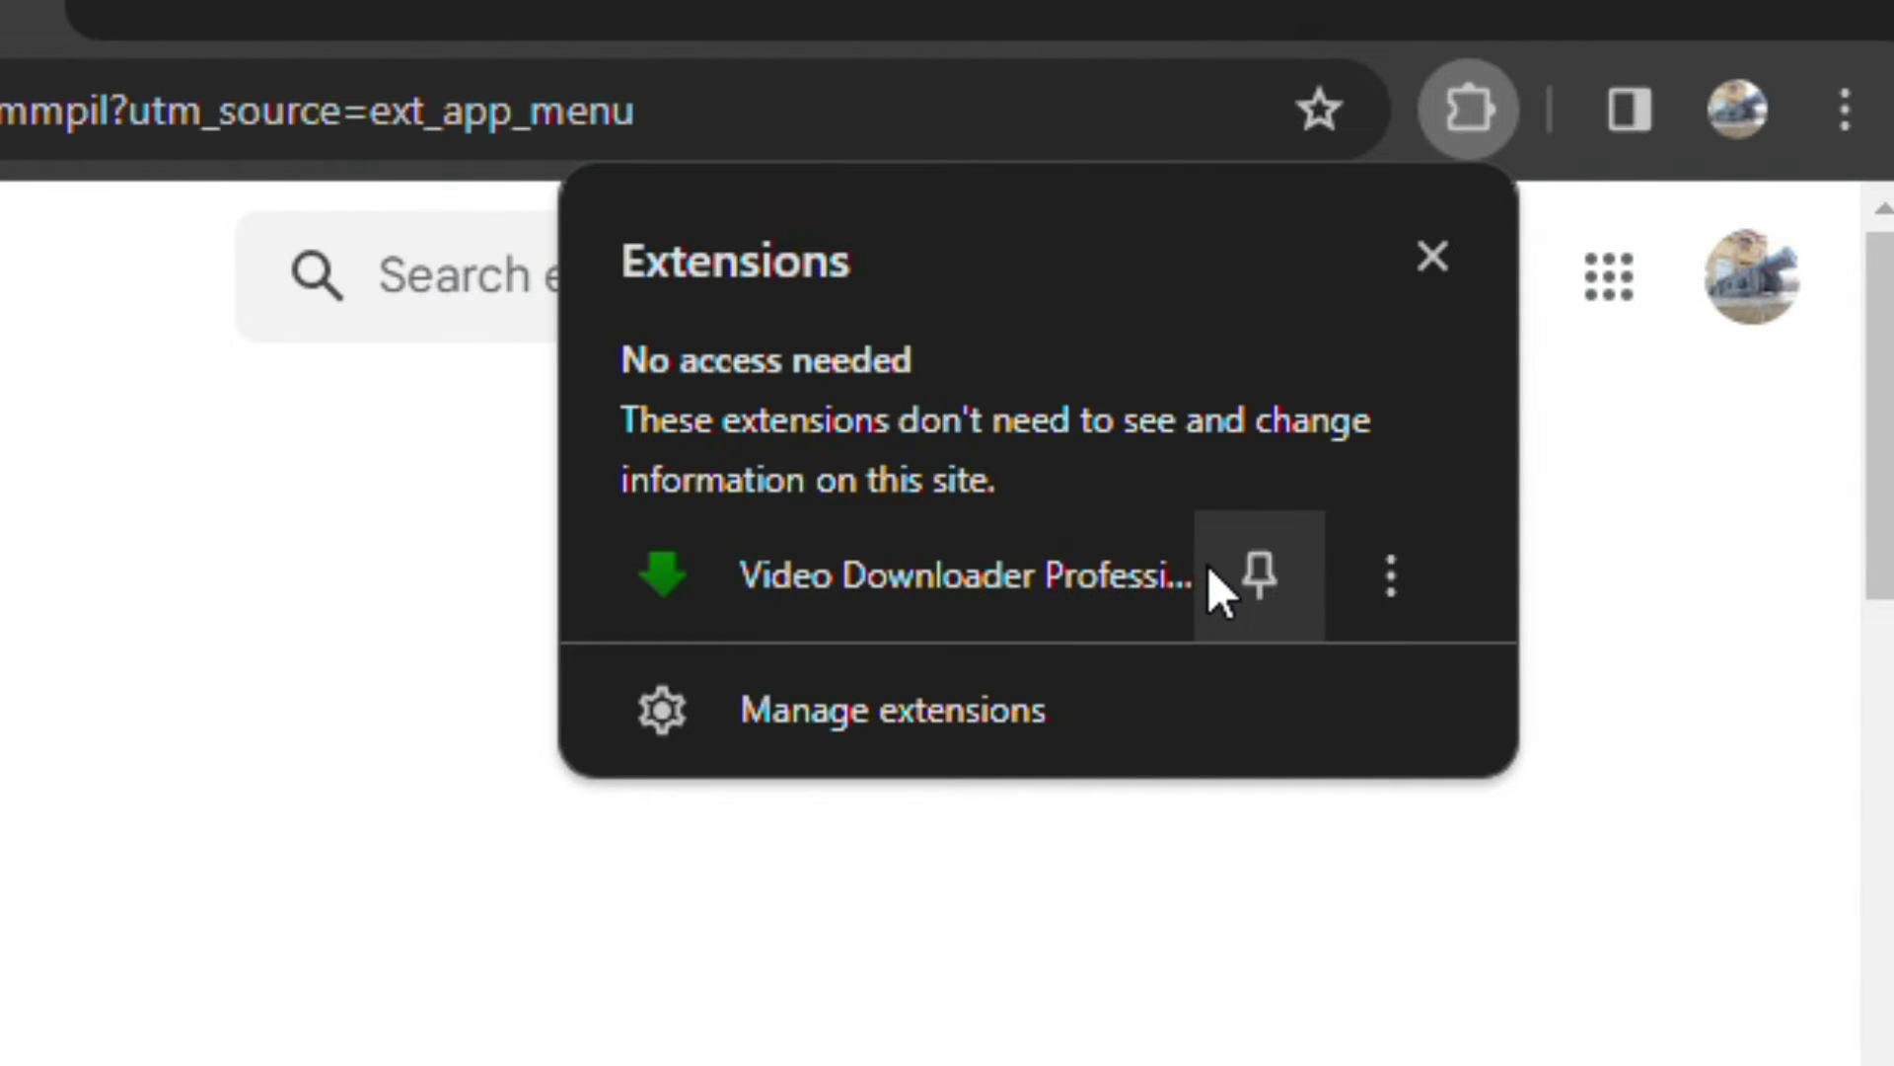
{"action": "left_click", "coordinate": [1267, 564]}
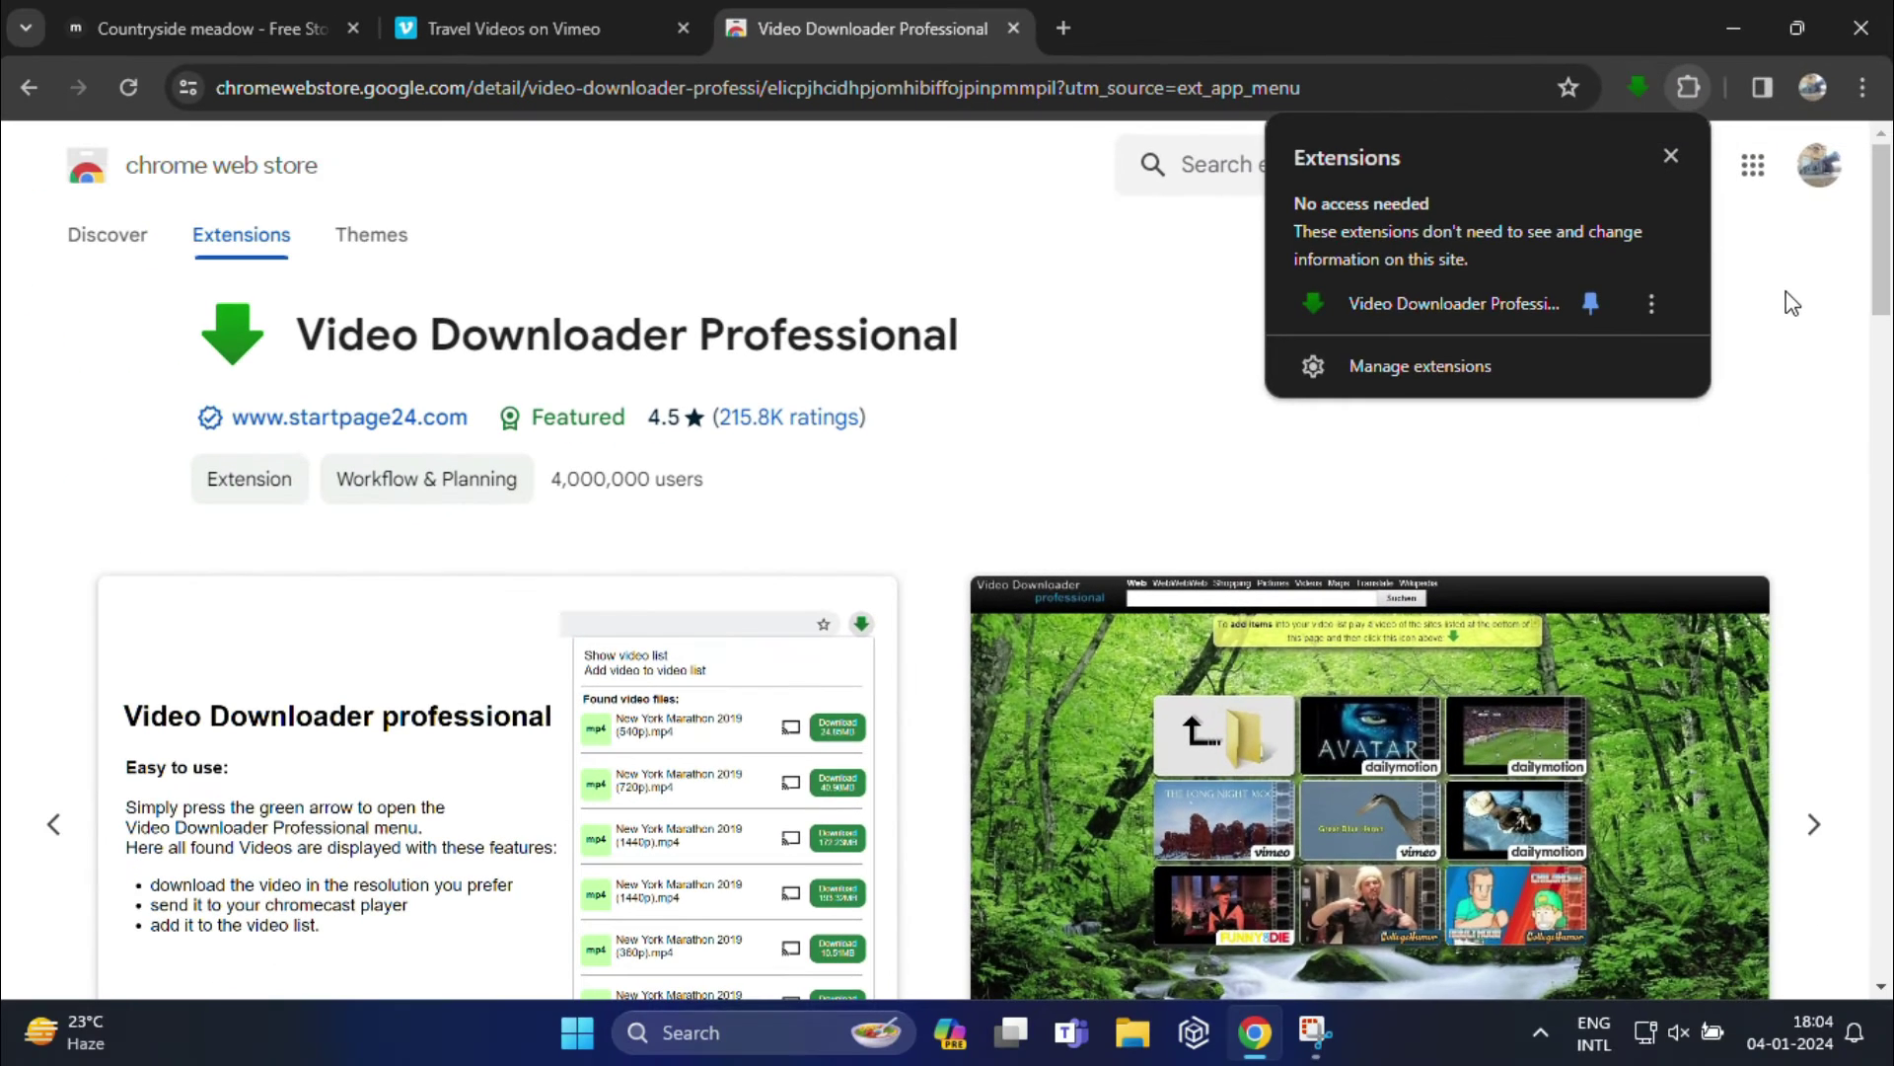
{"action": "left_click", "coordinate": [1788, 296]}
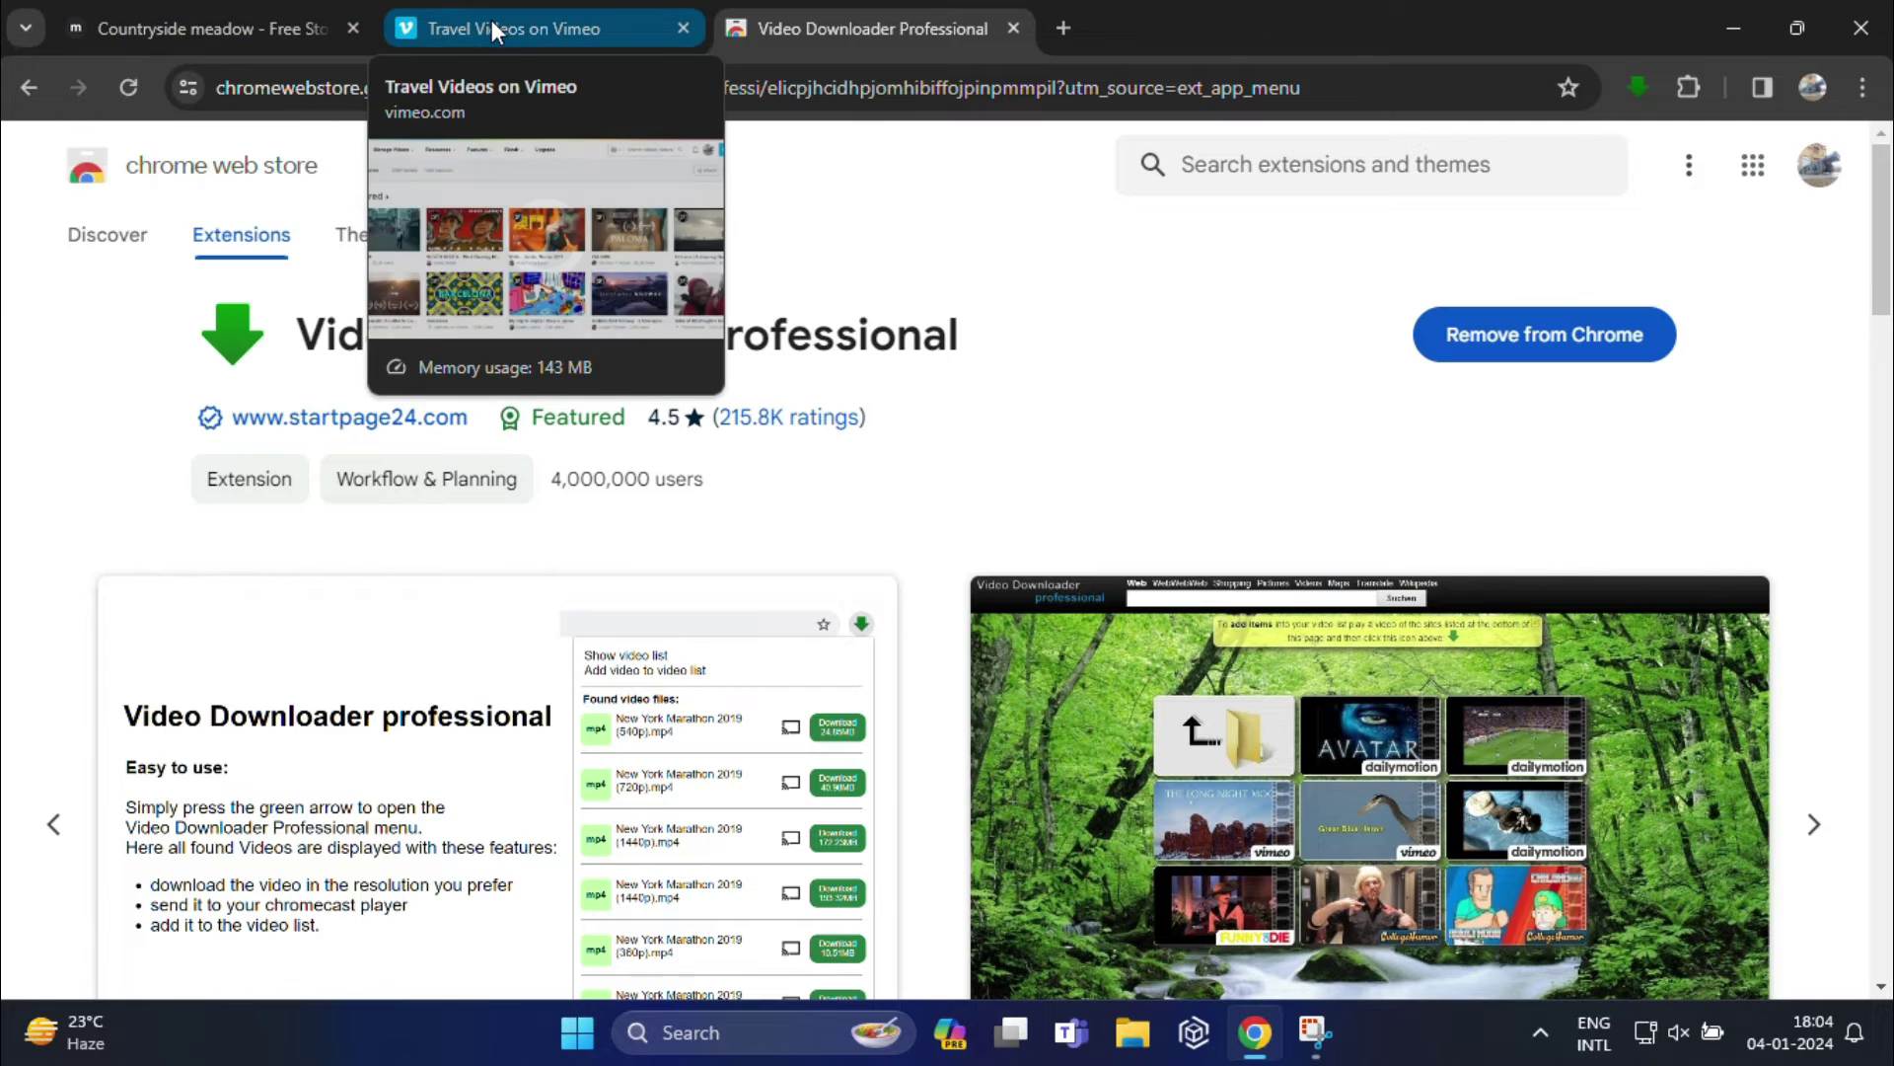
On the Travel Videos on Vimeo tab, scroll to the Antarctica row and open the Antarctica video
{"action": "left_click", "coordinate": [492, 21]}
{"action": "mouse_move", "coordinate": [482, 166]}
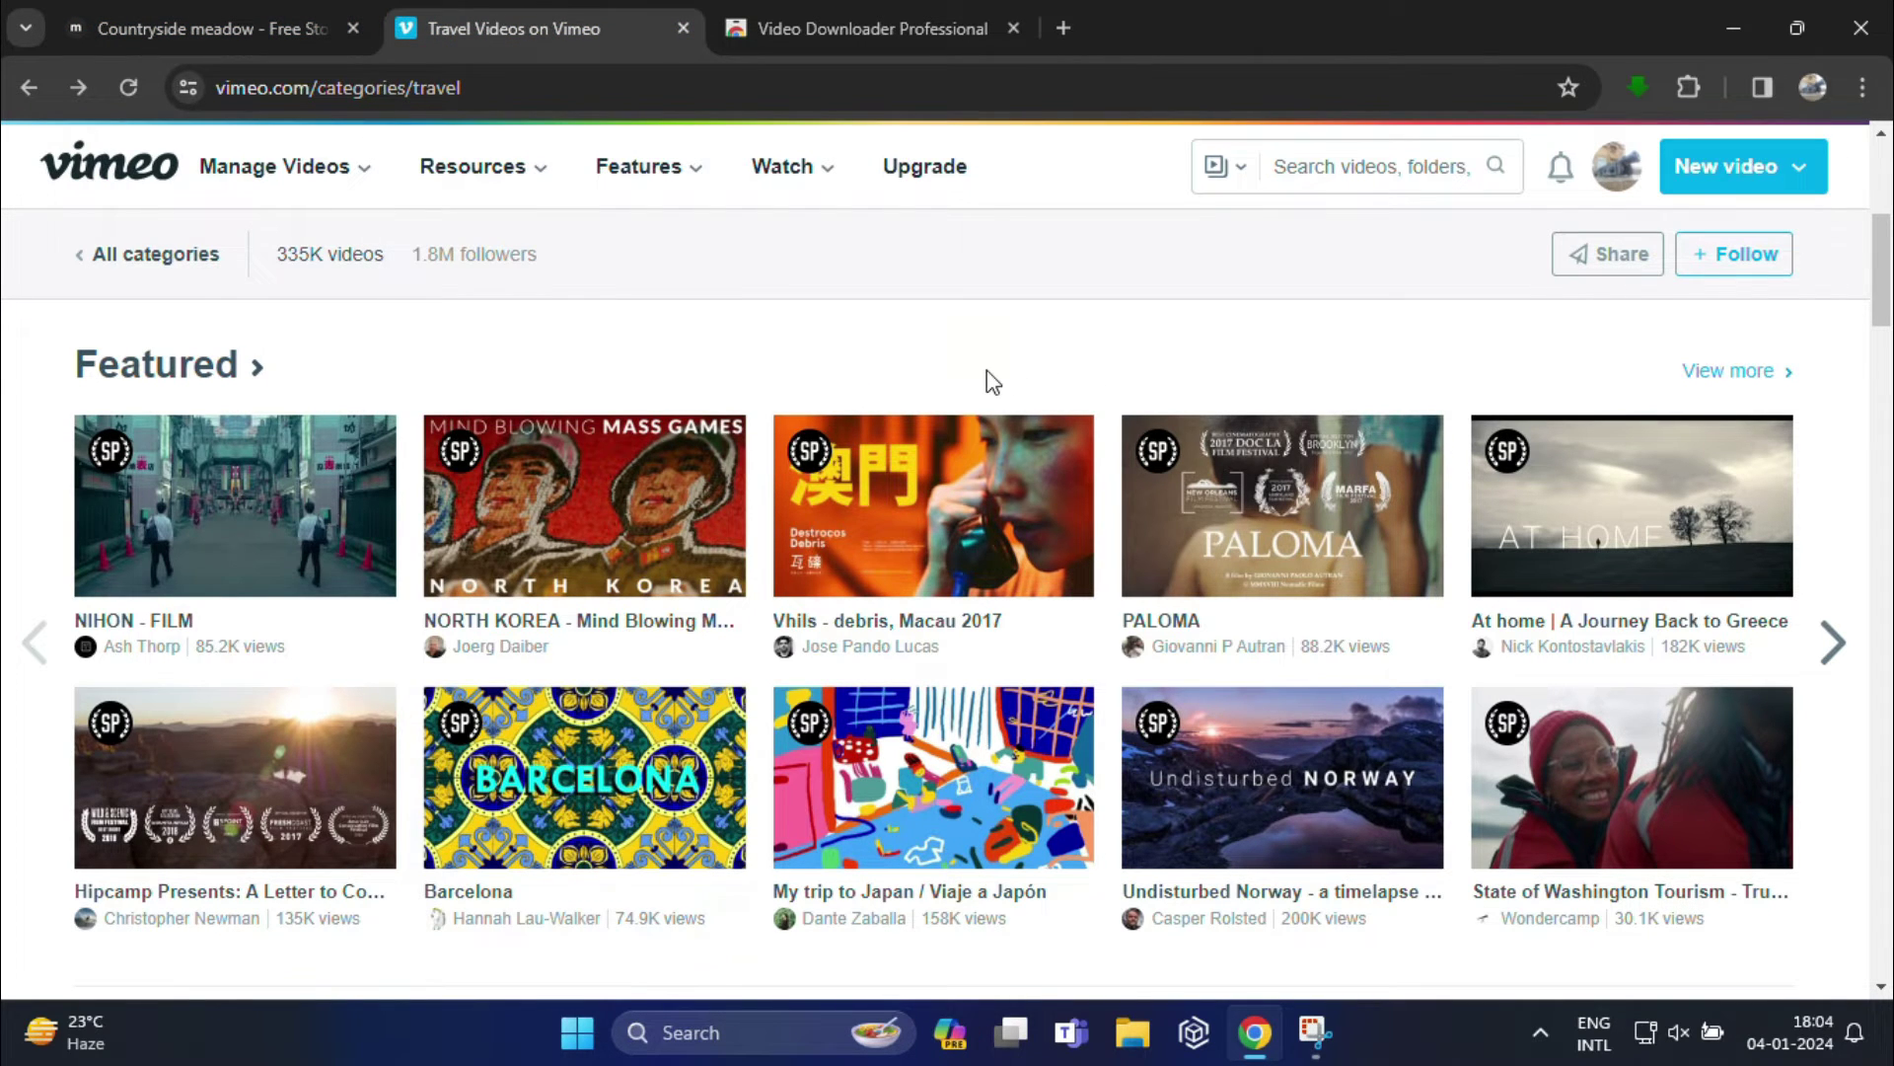
{"action": "scroll", "coordinate": [991, 383], "scroll_direction": "down", "scroll_amount": 1}
{"action": "scroll", "coordinate": [991, 383], "scroll_direction": "down", "scroll_amount": 4}
{"action": "scroll", "coordinate": [992, 383], "scroll_direction": "down", "scroll_amount": 2}
{"action": "scroll", "coordinate": [990, 384], "scroll_direction": "down", "scroll_amount": 2}
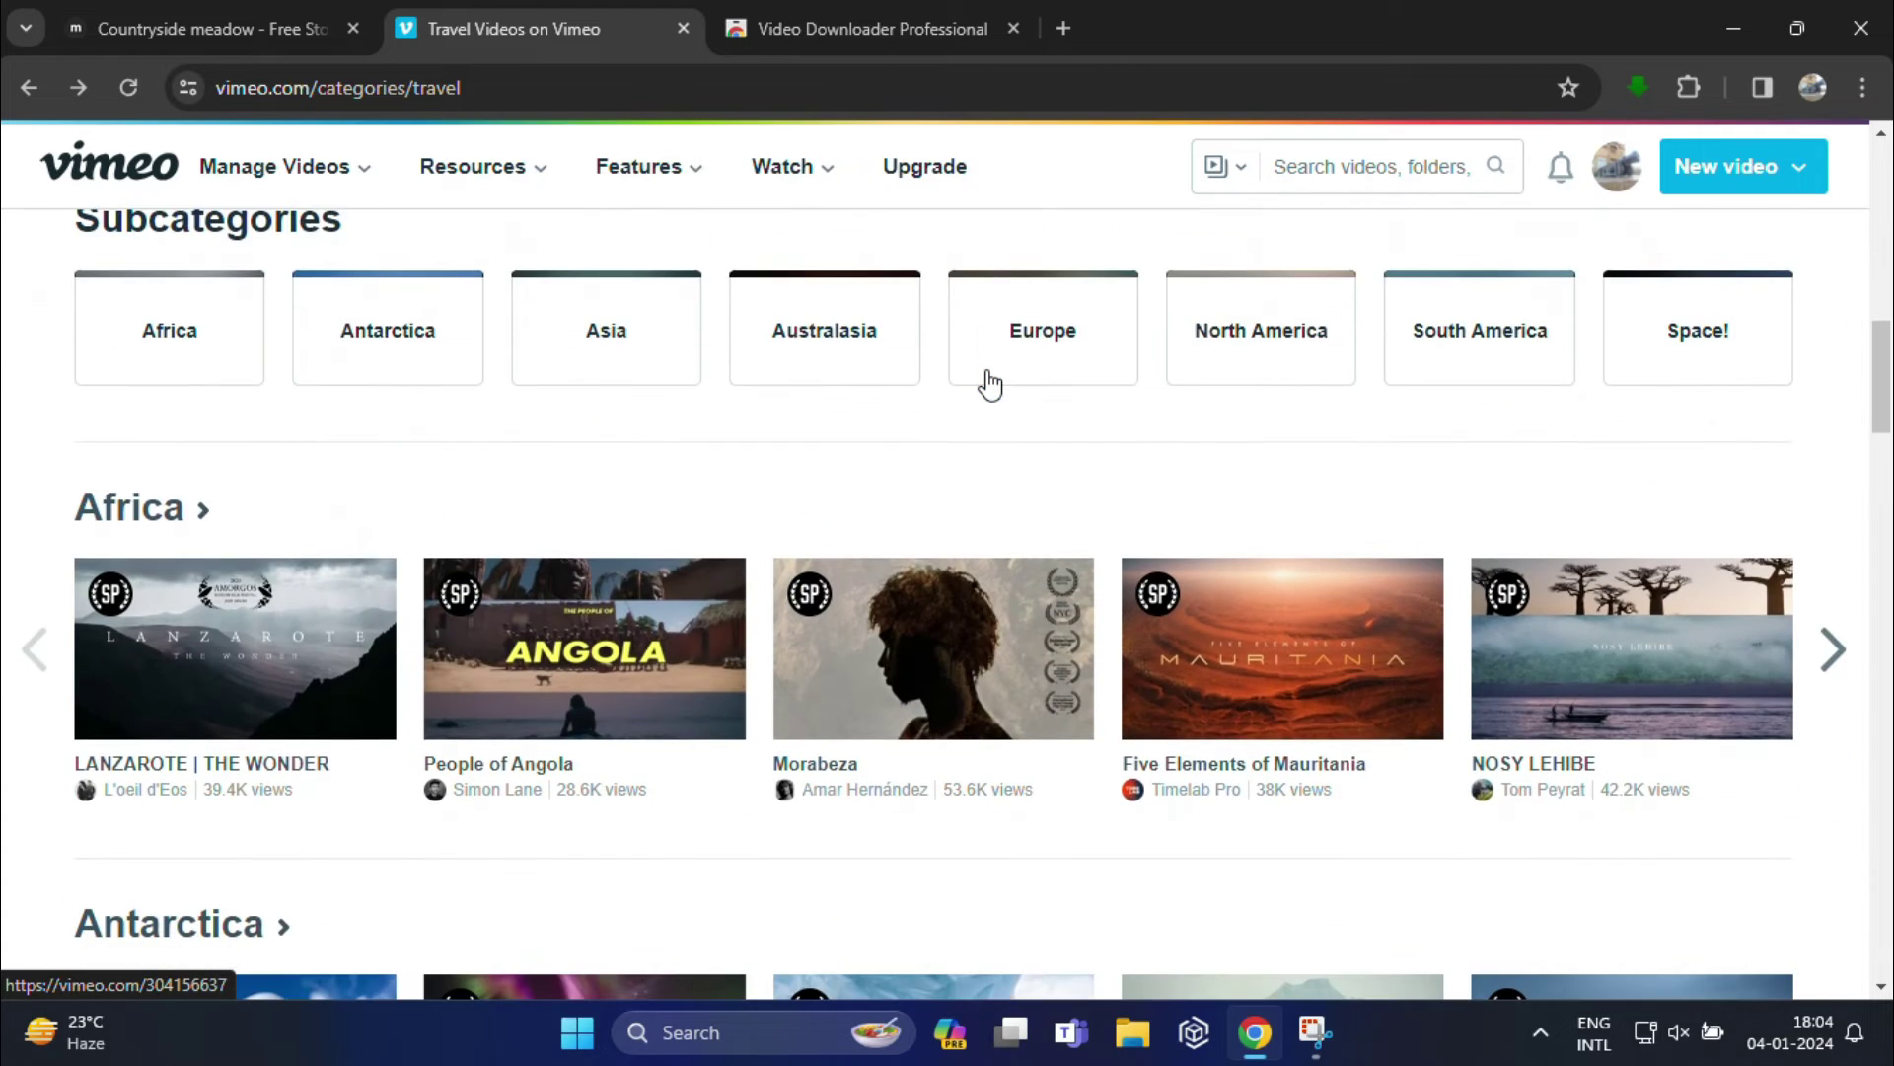
{"action": "scroll", "coordinate": [990, 383], "scroll_direction": "down", "scroll_amount": 4}
{"action": "scroll", "coordinate": [991, 383], "scroll_direction": "down", "scroll_amount": 1}
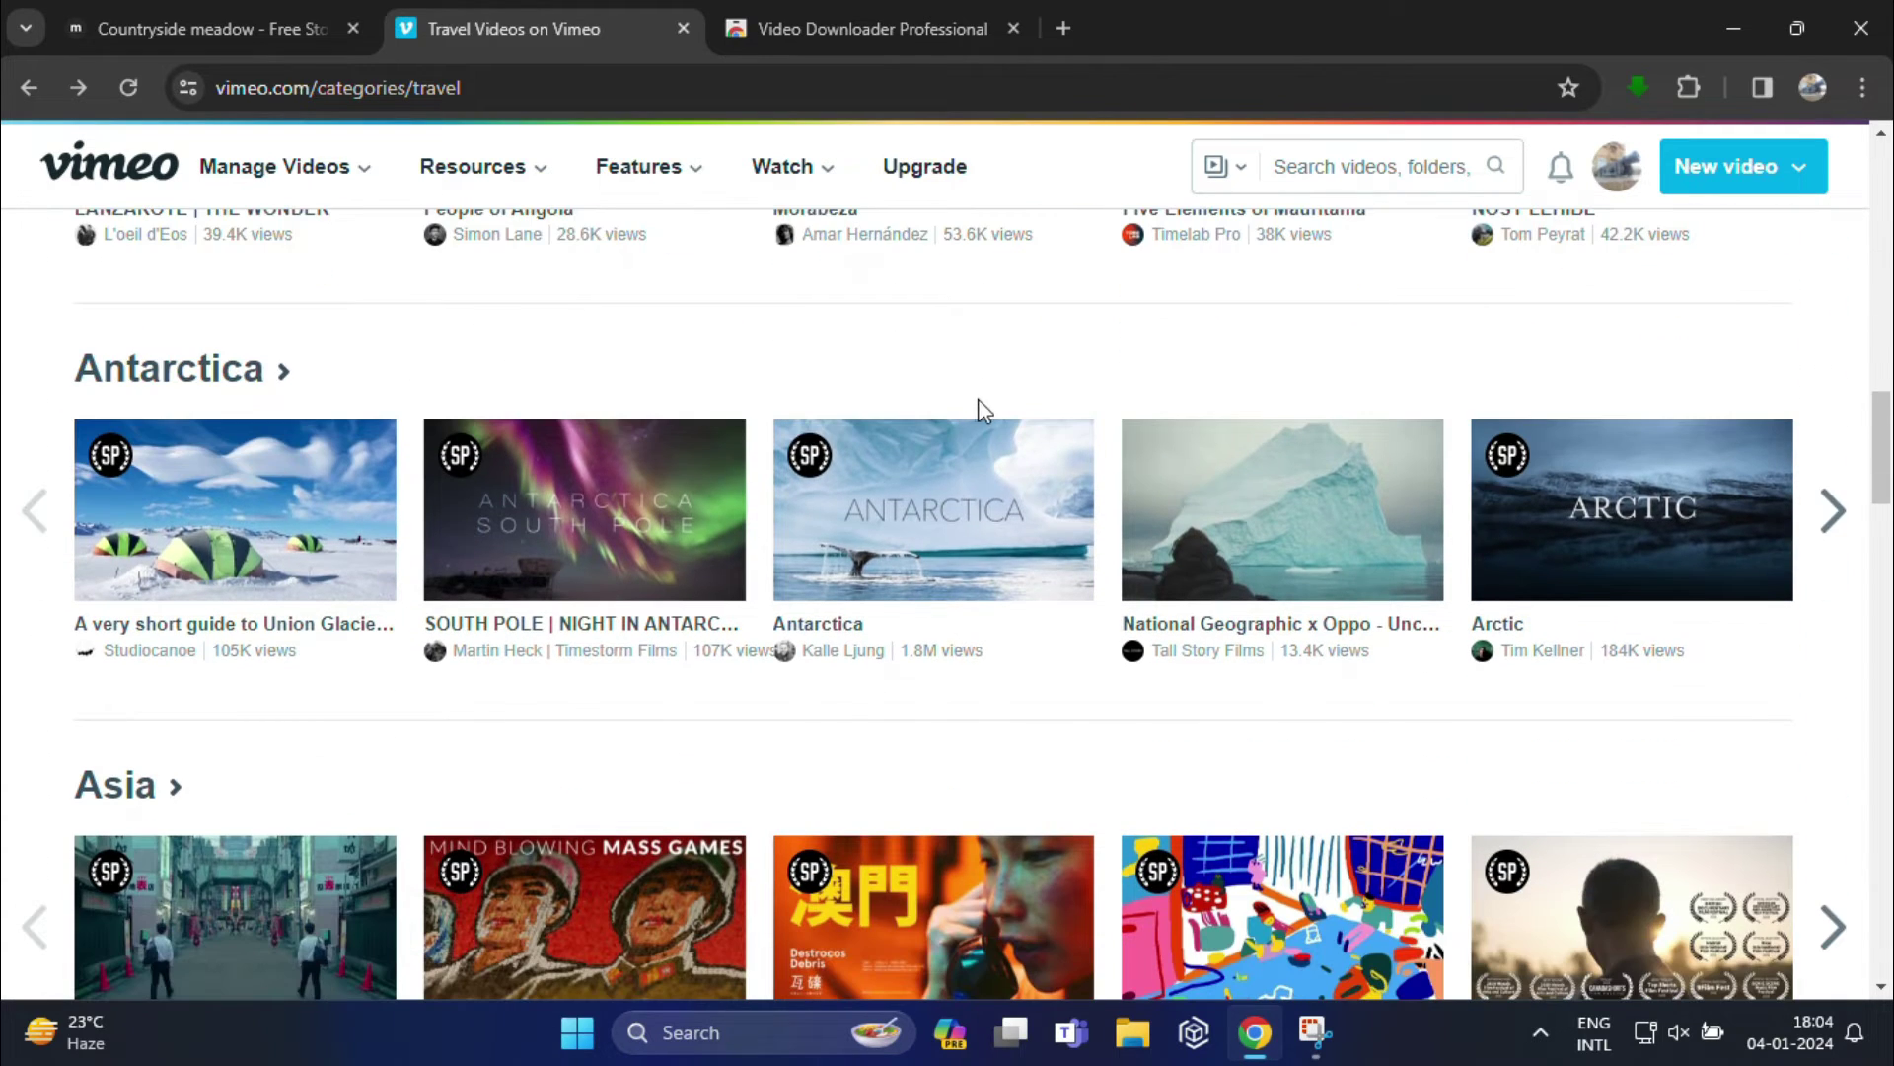
{"action": "left_click", "coordinate": [924, 529]}
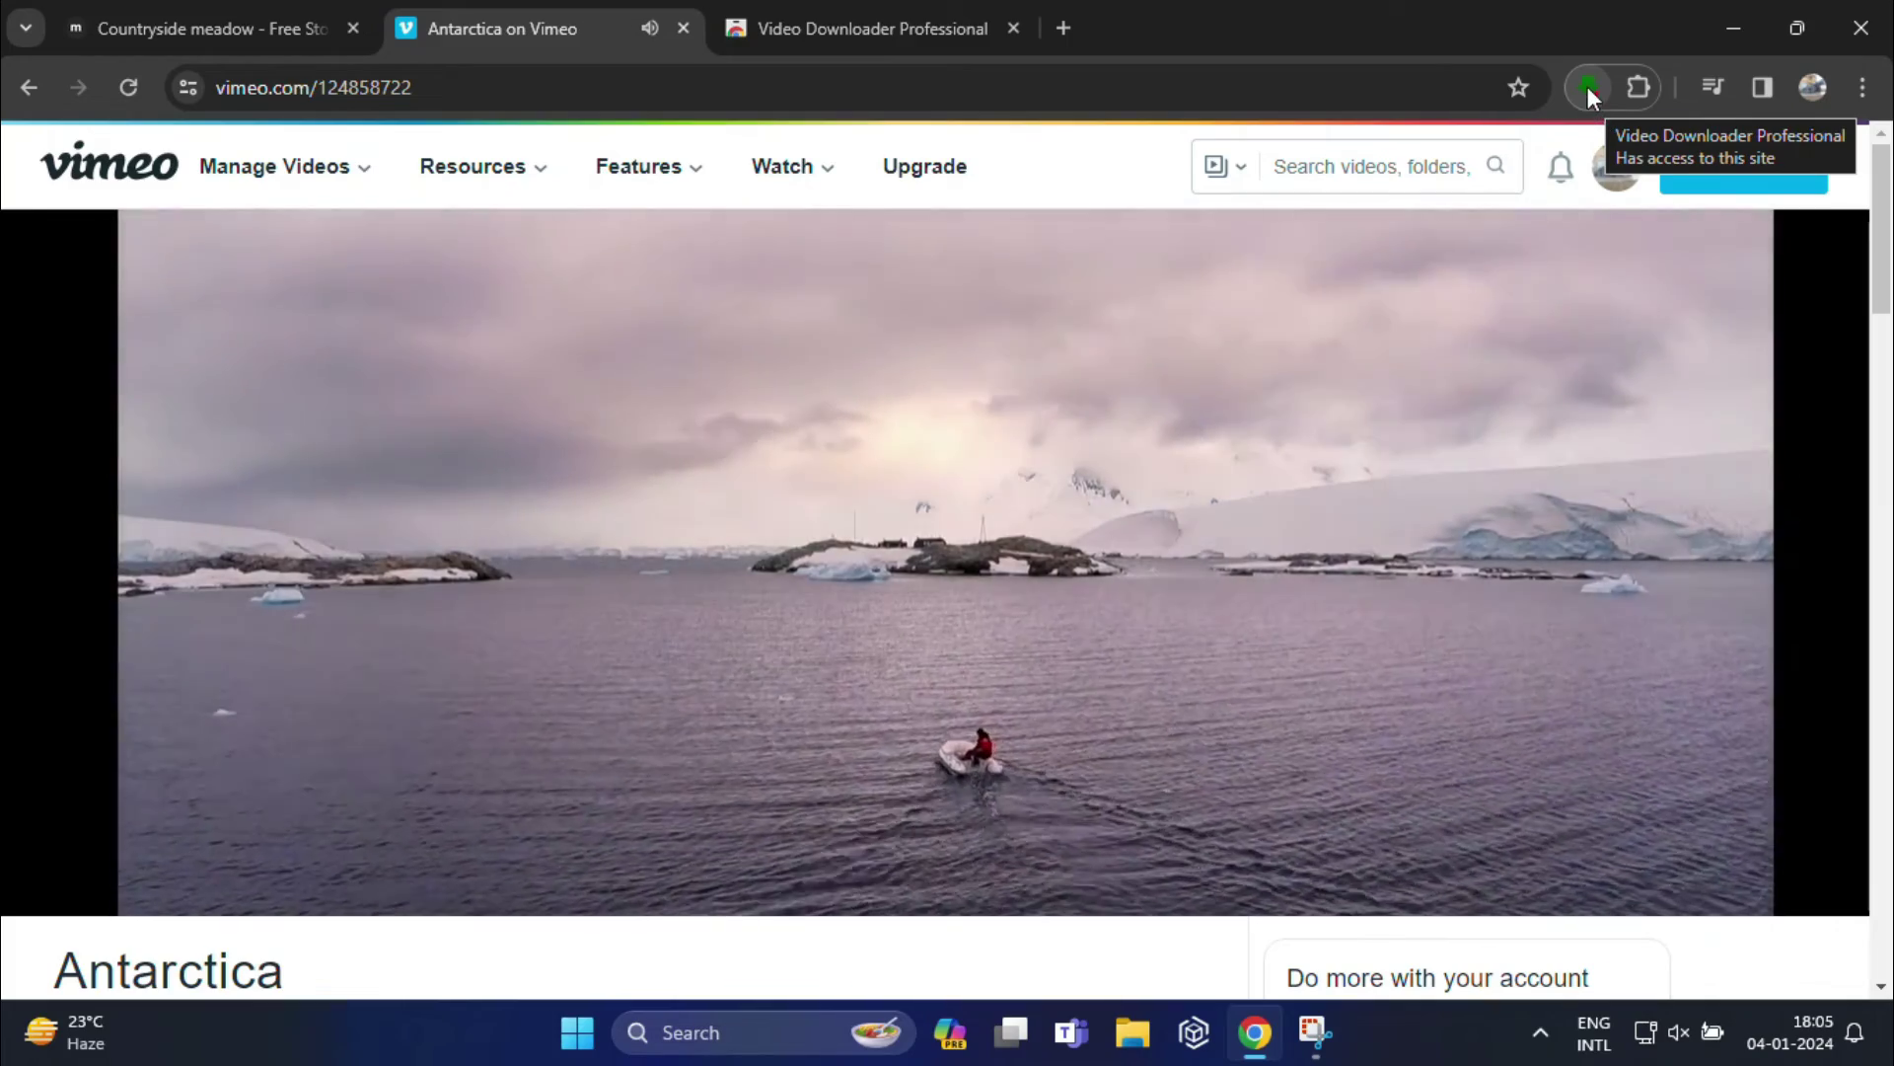
Download Antarctica (2880p).mp4 with the extension, save it to the Desktop, and show it in its folder
{"action": "left_click", "coordinate": [1588, 87]}
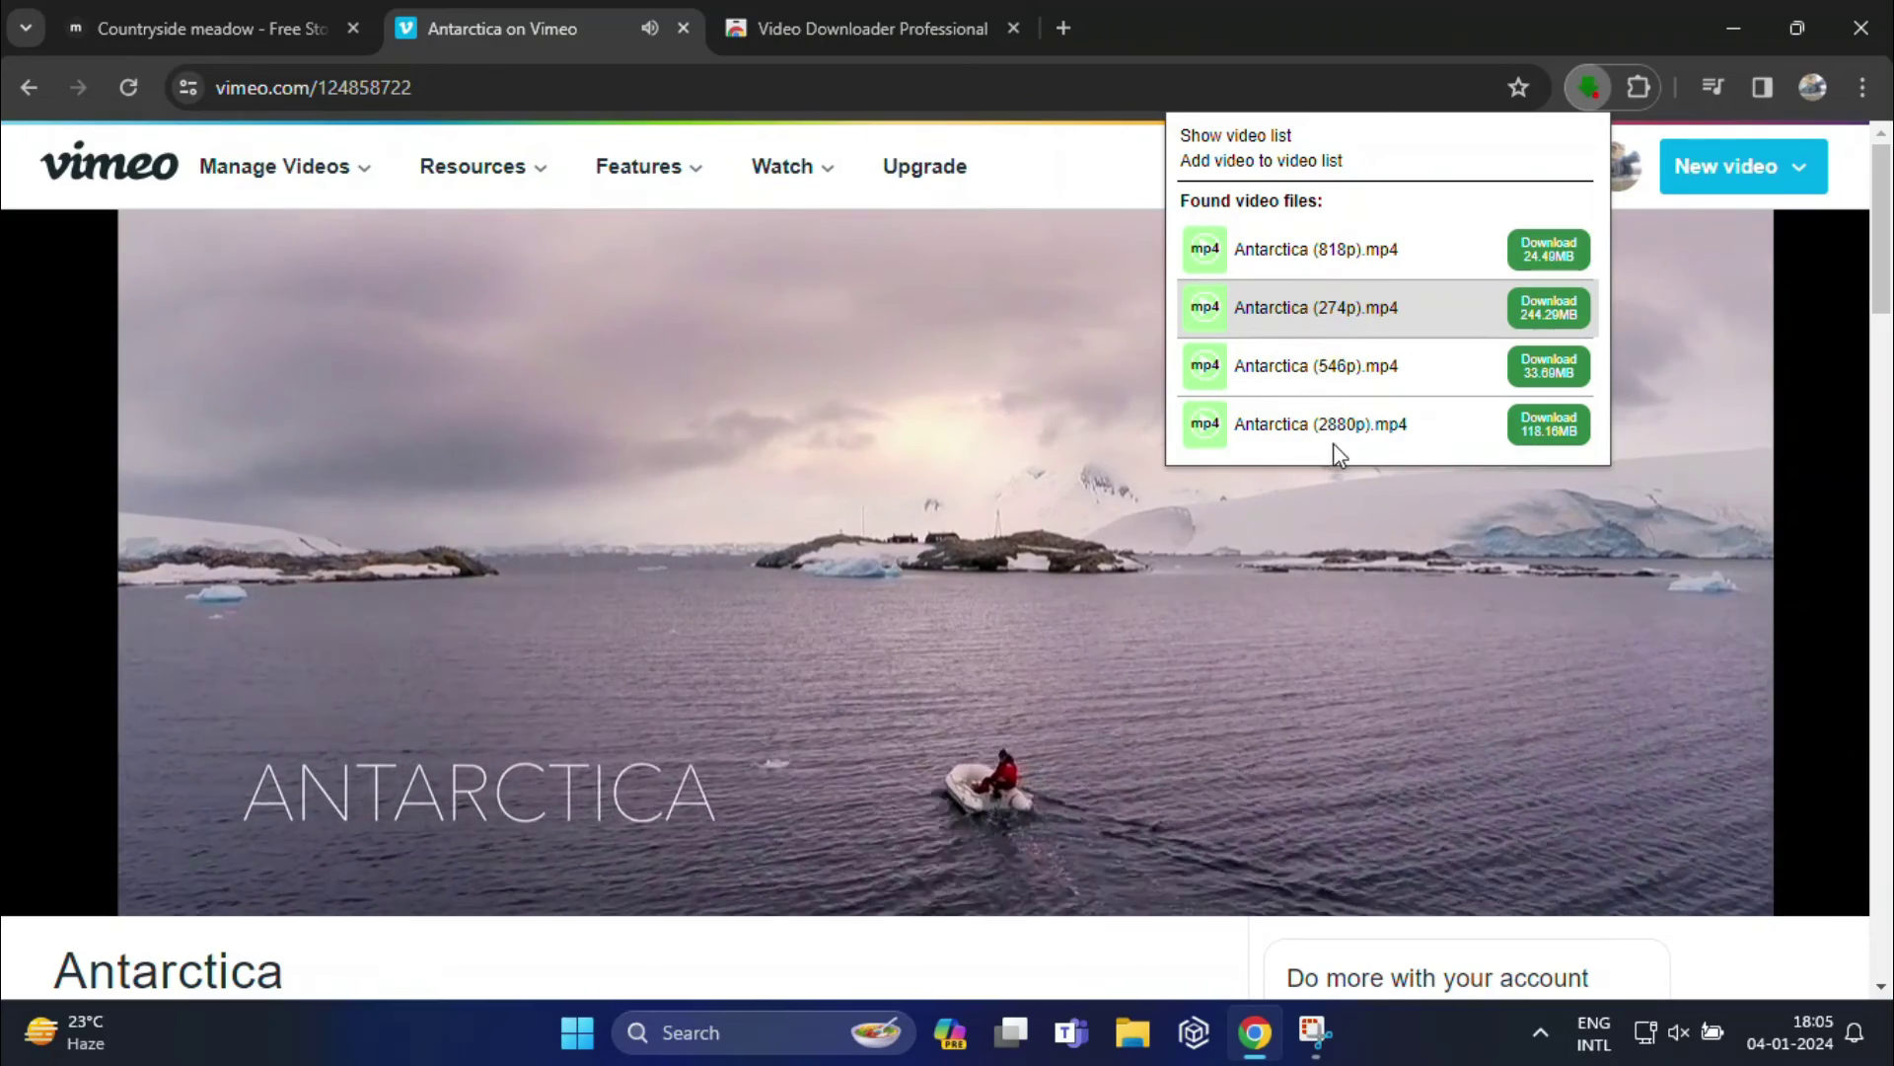
{"action": "left_click", "coordinate": [1551, 432]}
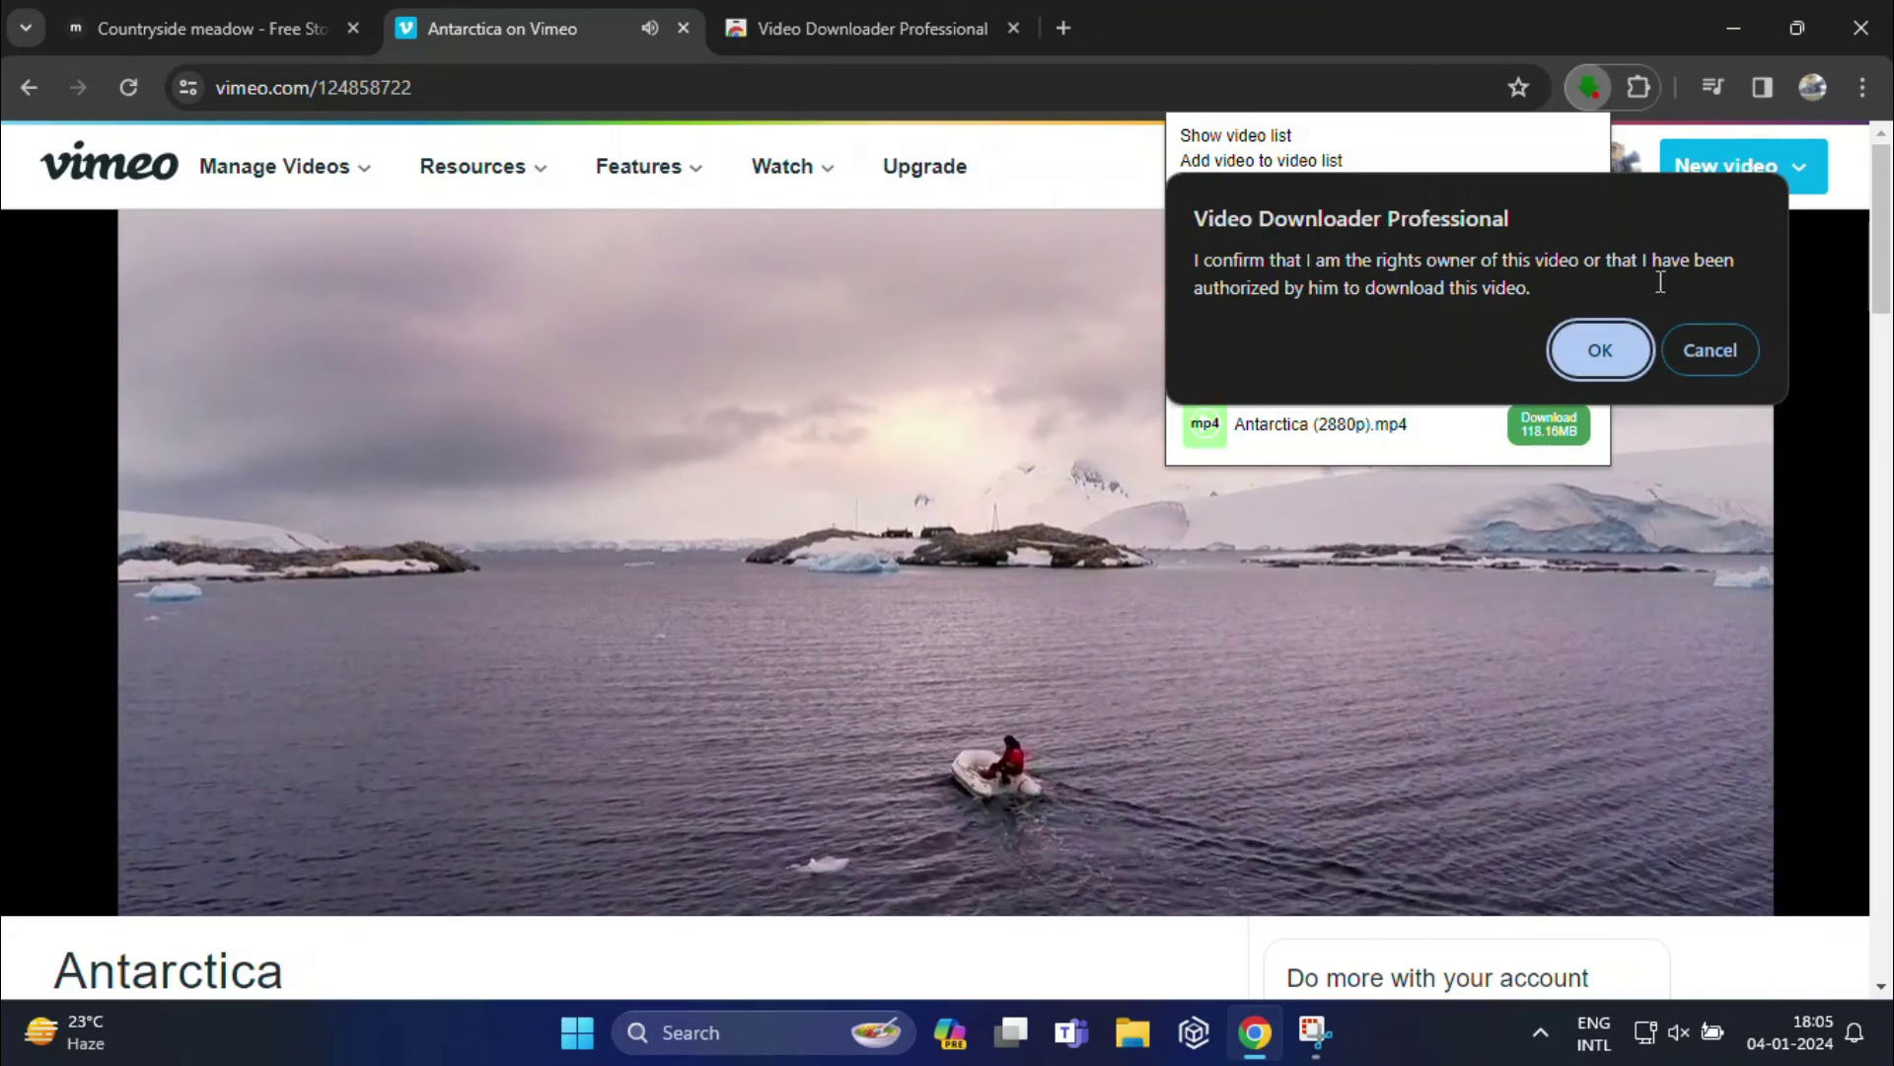
{"action": "left_click", "coordinate": [1600, 350]}
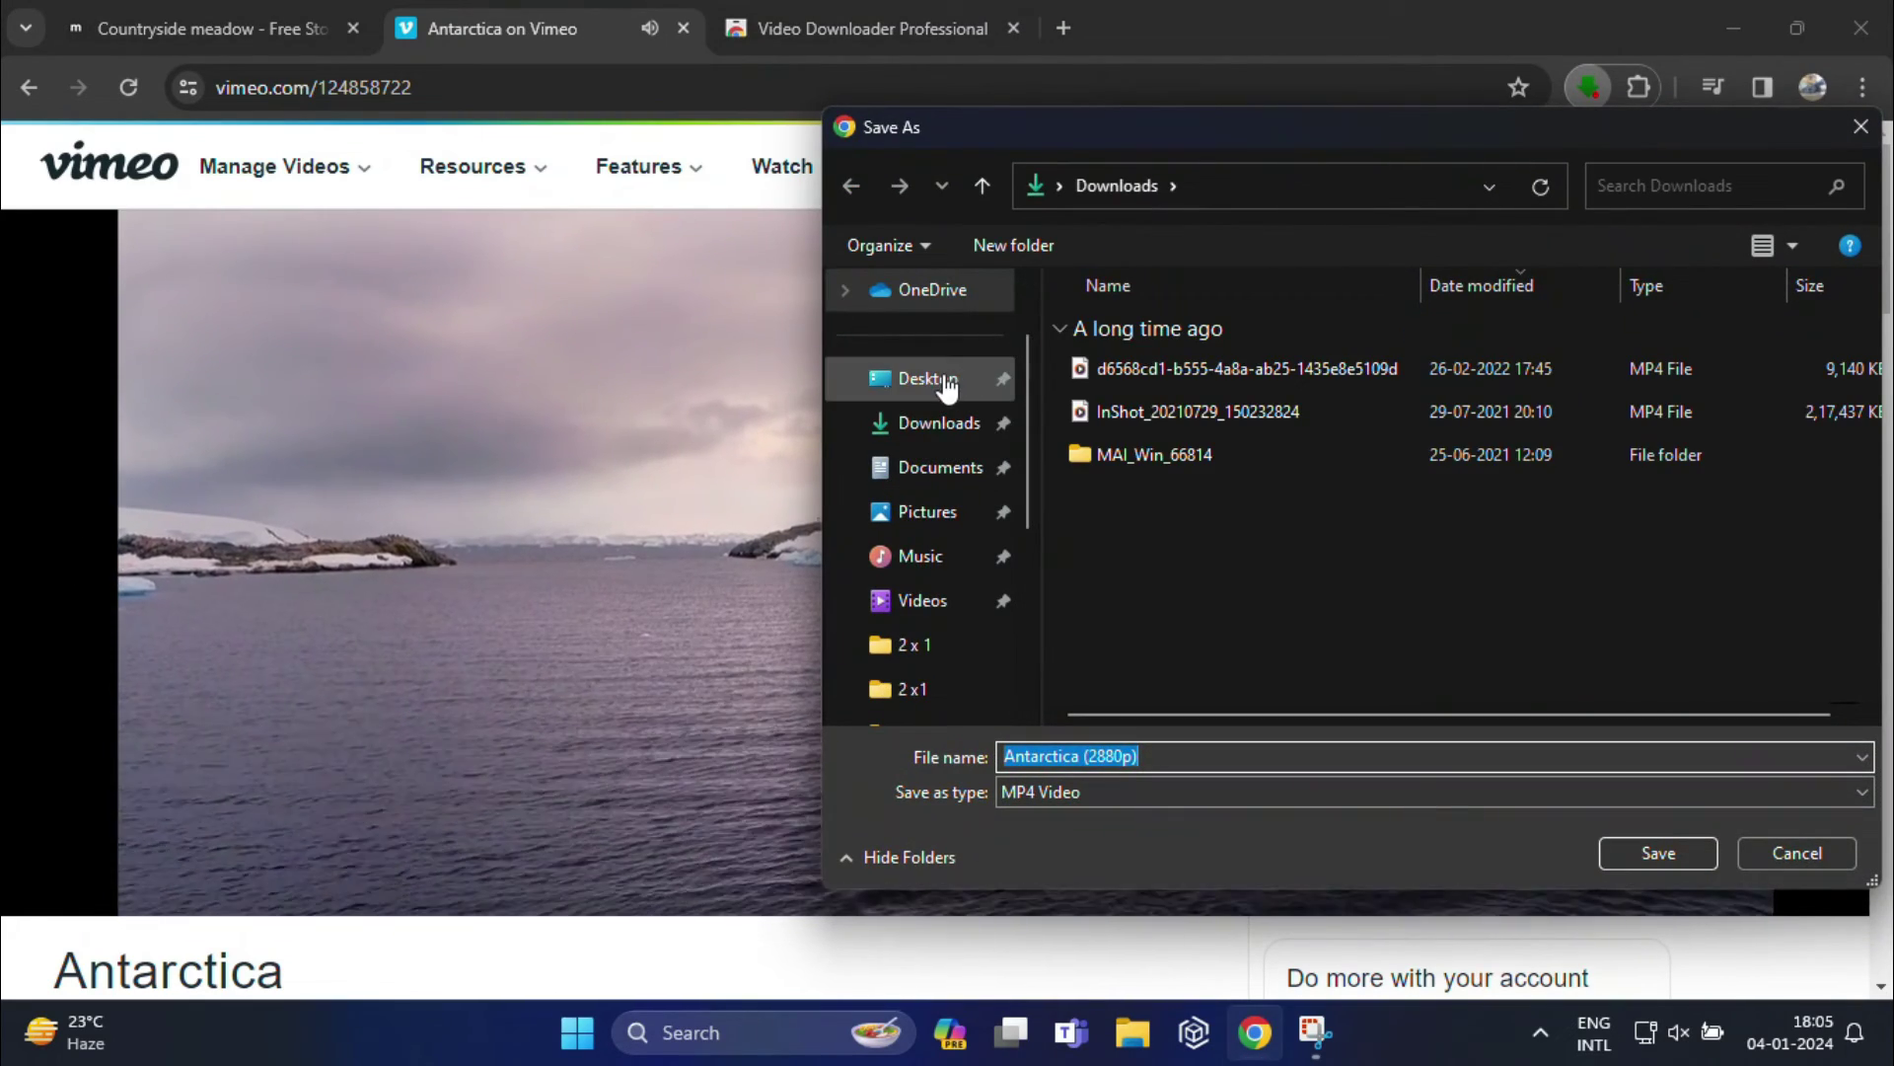
{"action": "left_click", "coordinate": [927, 379]}
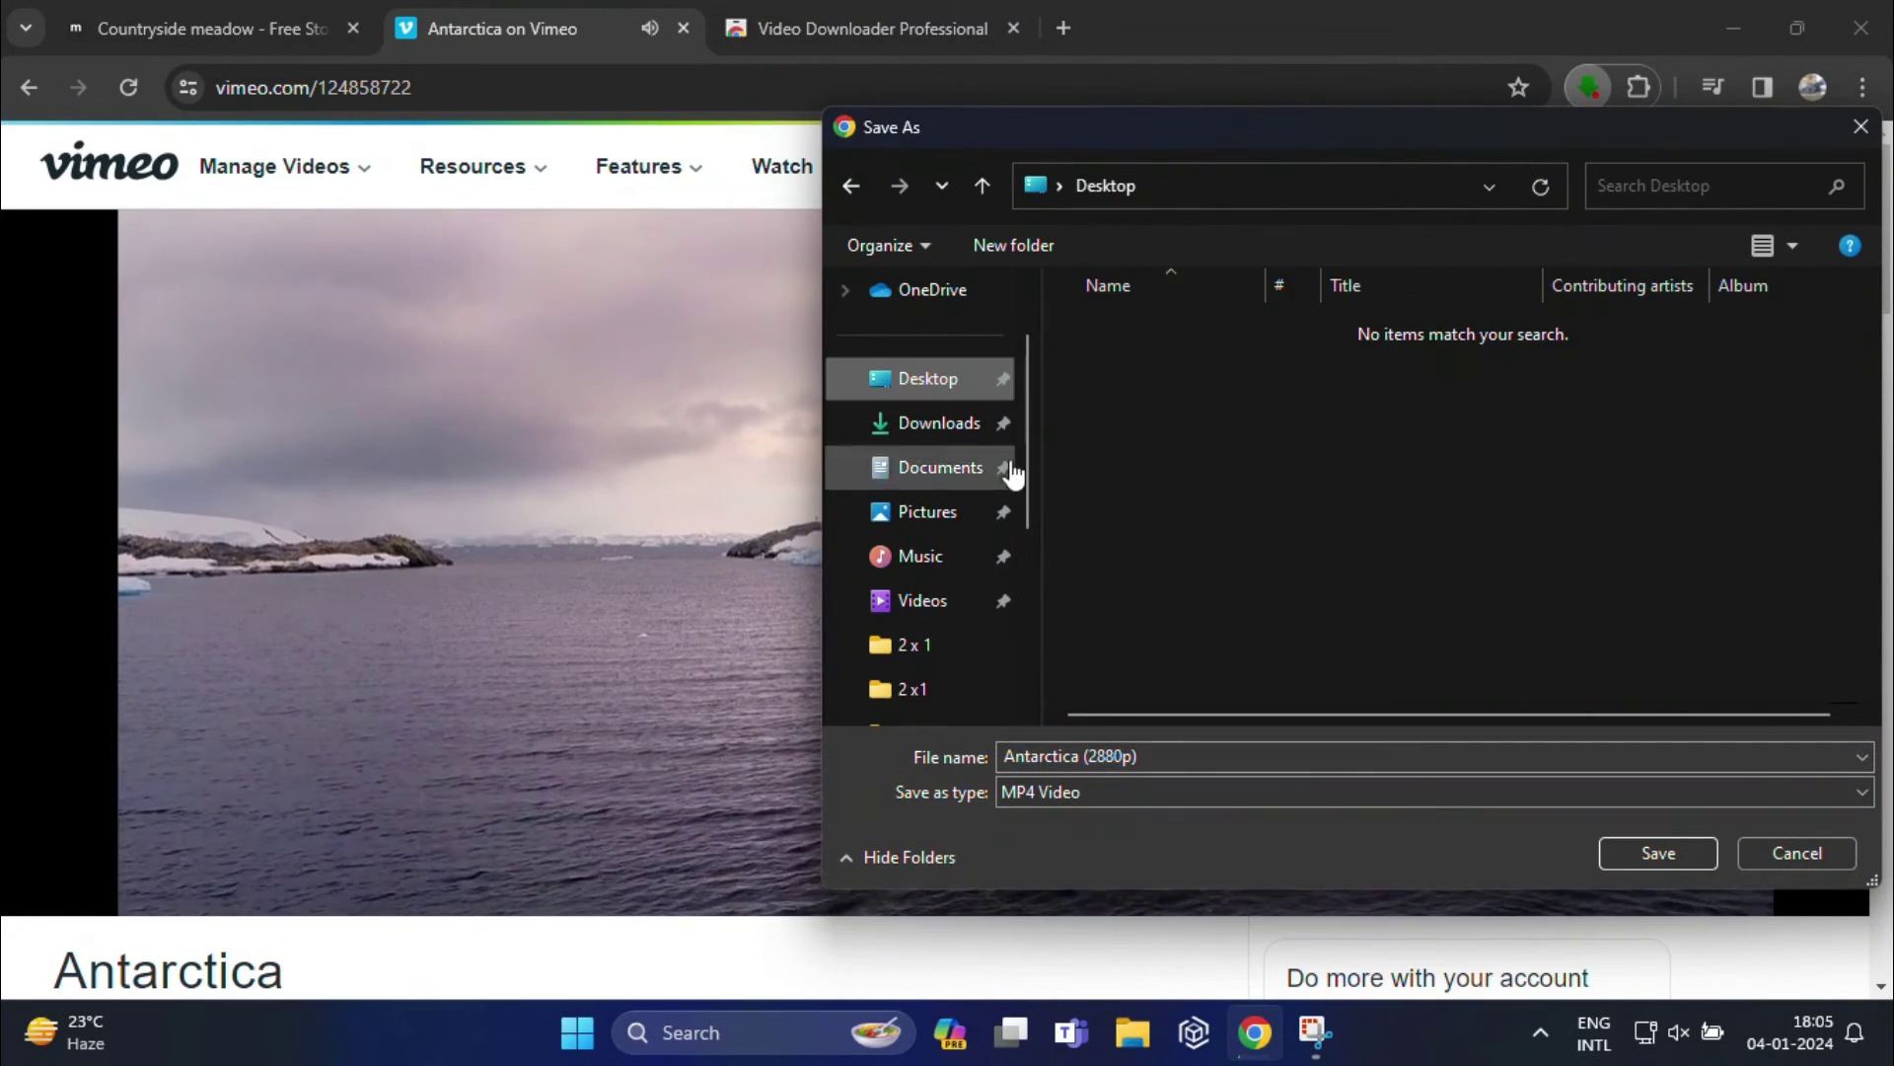
{"action": "left_click", "coordinate": [1667, 853]}
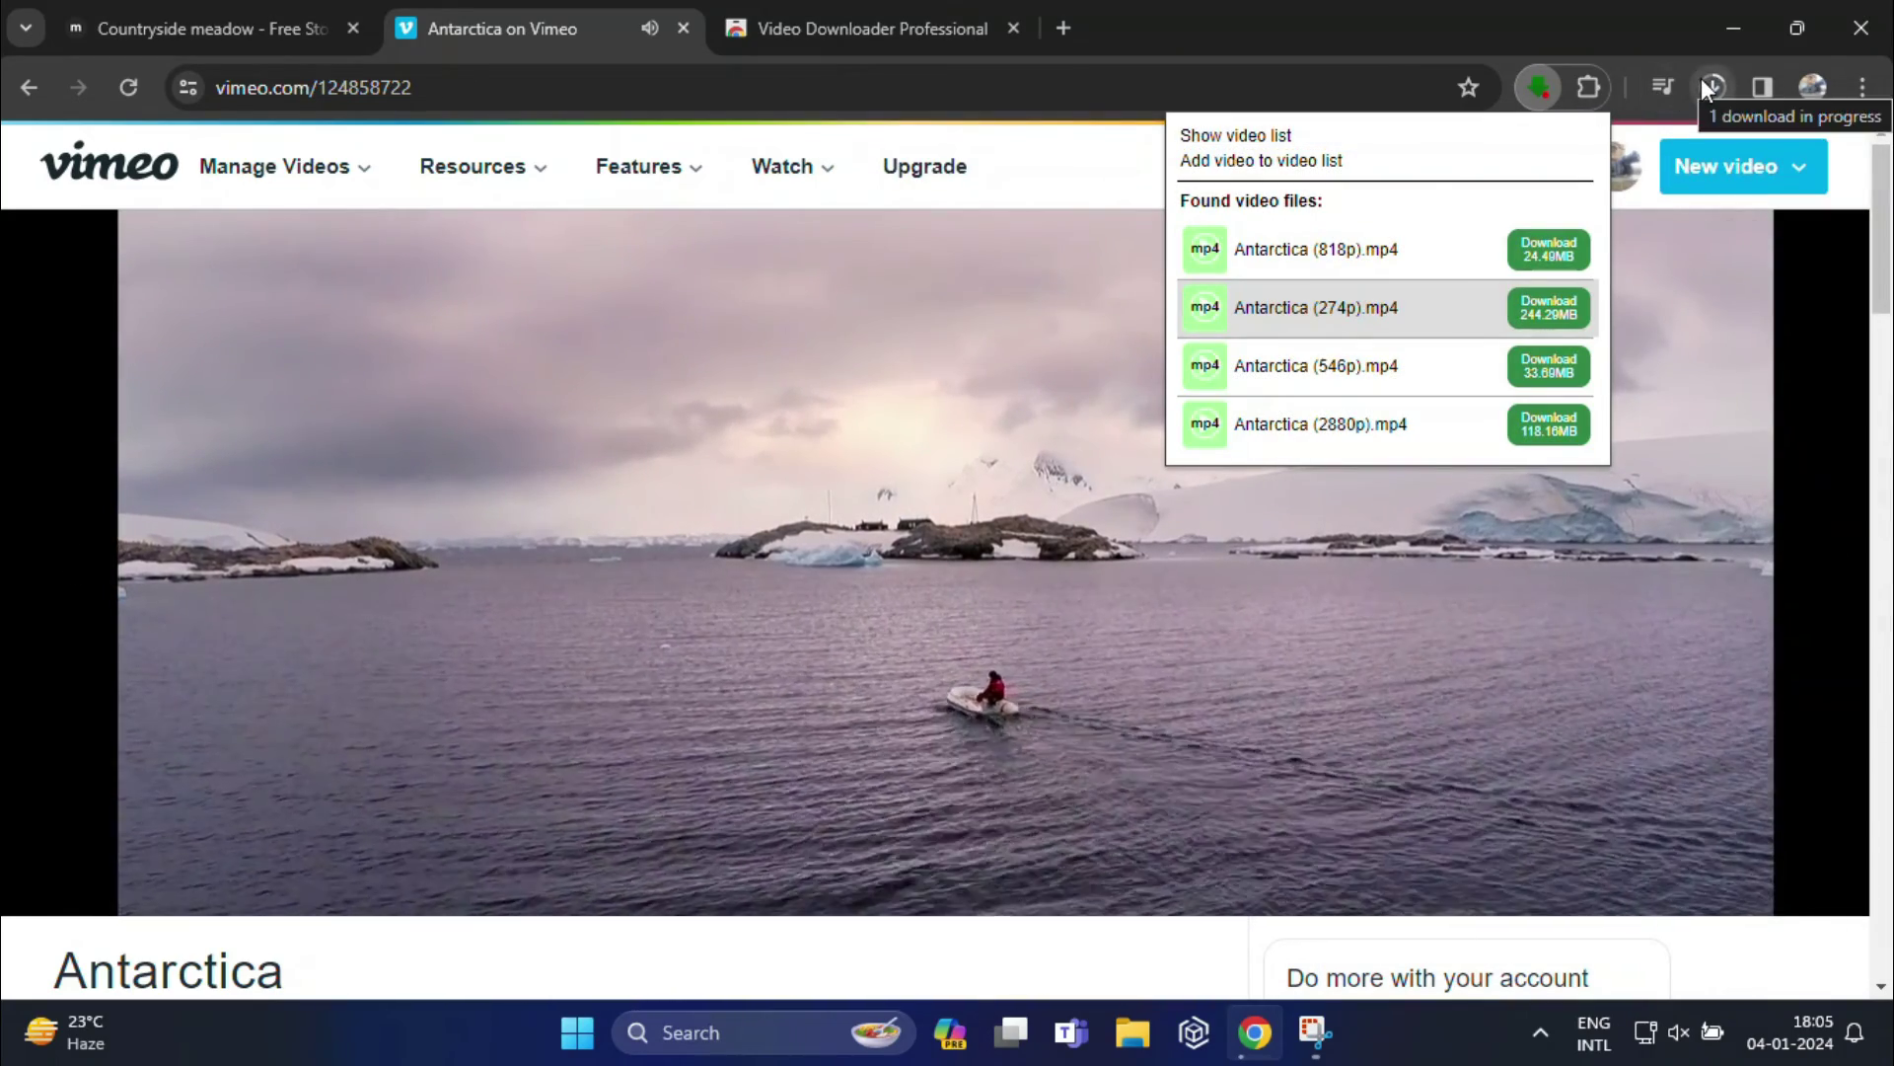
{"action": "mouse_move", "coordinate": [592, 444]}
{"action": "left_click", "coordinate": [1667, 240]}
{"action": "left_click", "coordinate": [1431, 291]}
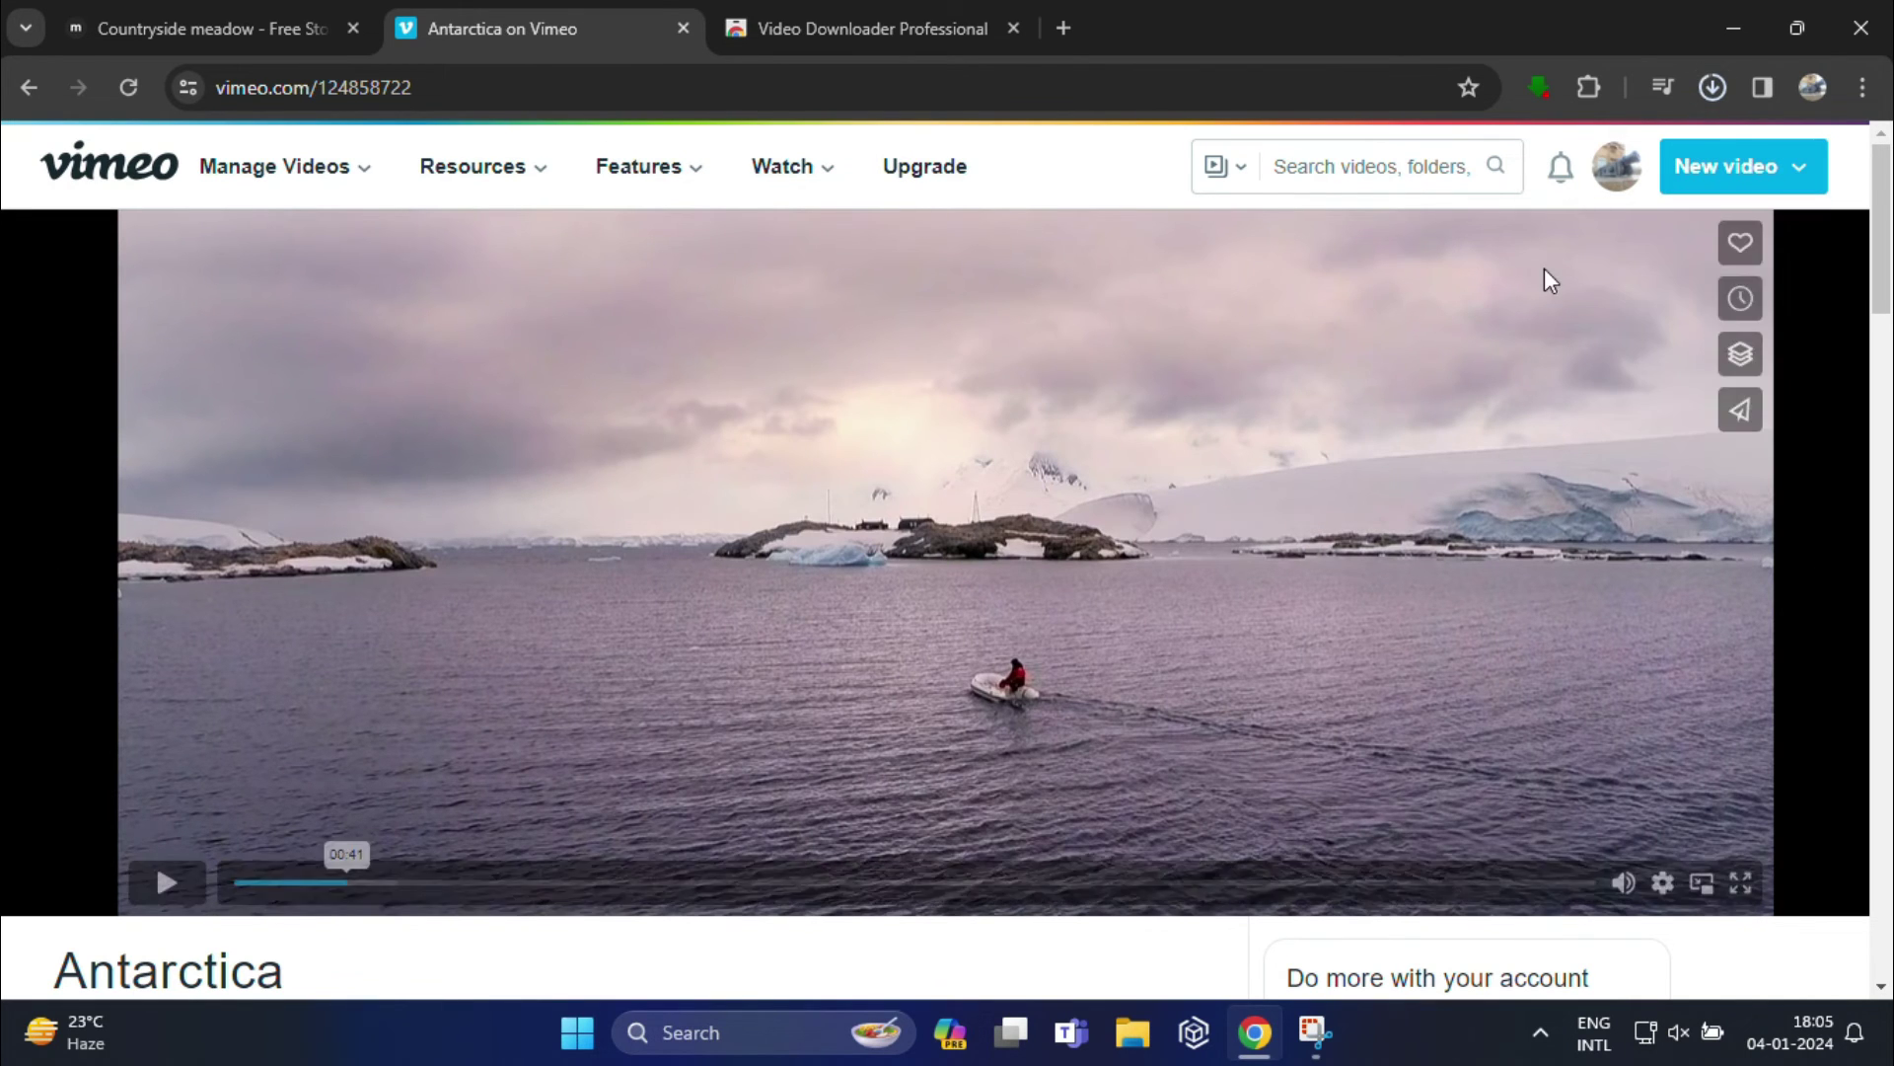
{"action": "mouse_move", "coordinate": [1480, 160]}
{"action": "left_click", "coordinate": [1638, 155]}
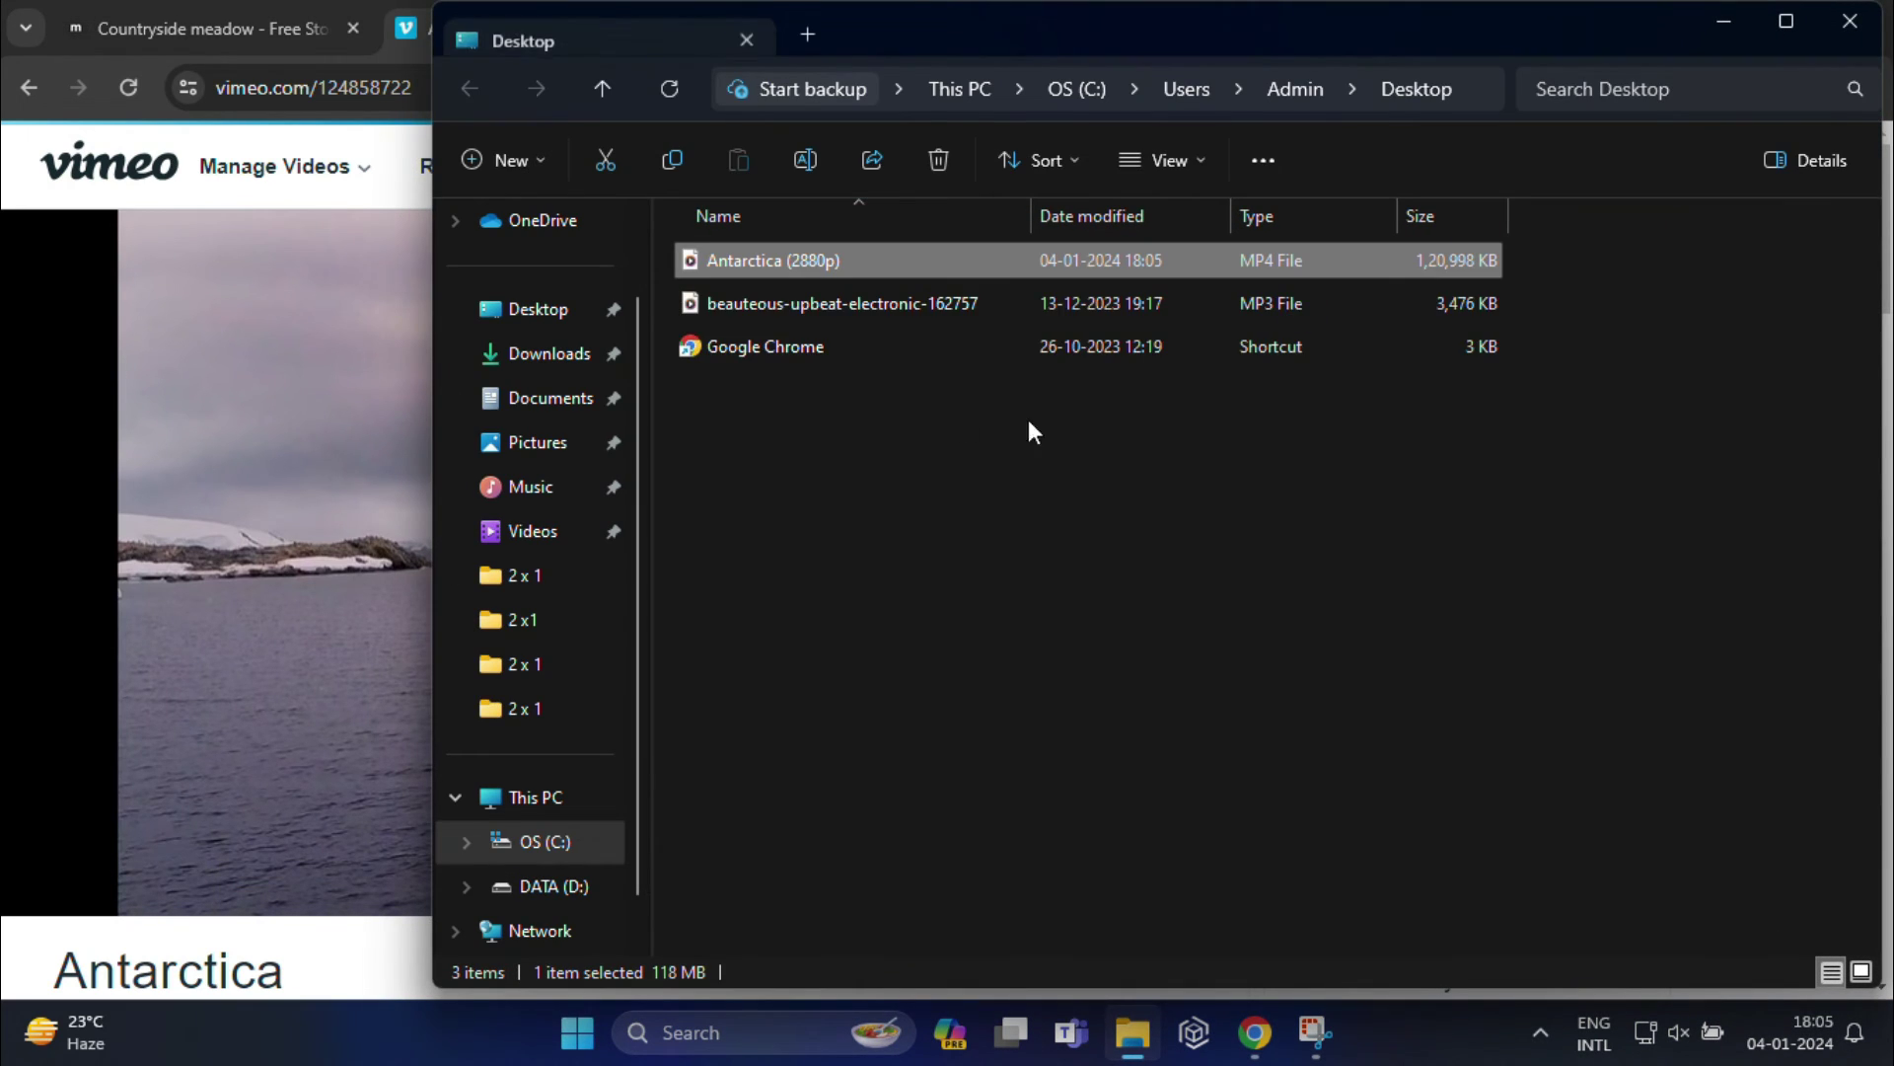
{"action": "double_click", "coordinate": [748, 259]}
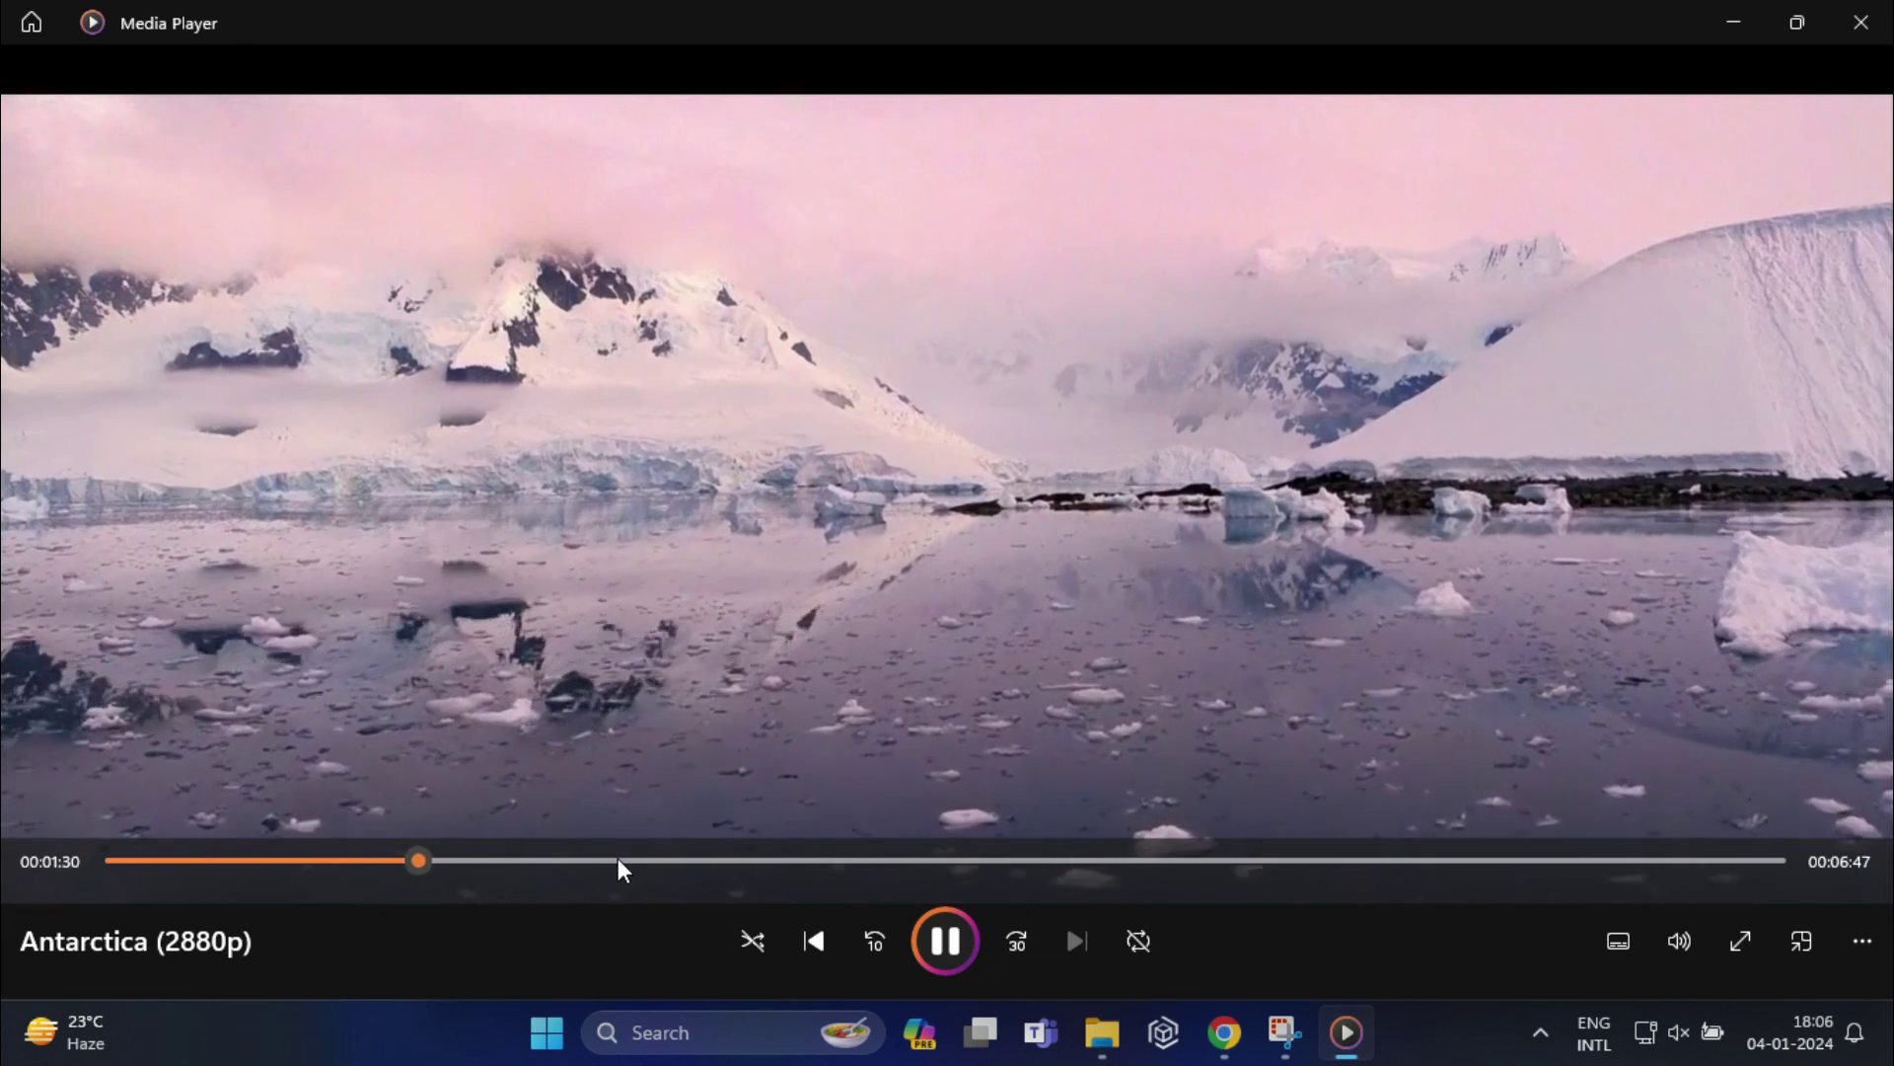
{"action": "left_click", "coordinate": [773, 861]}
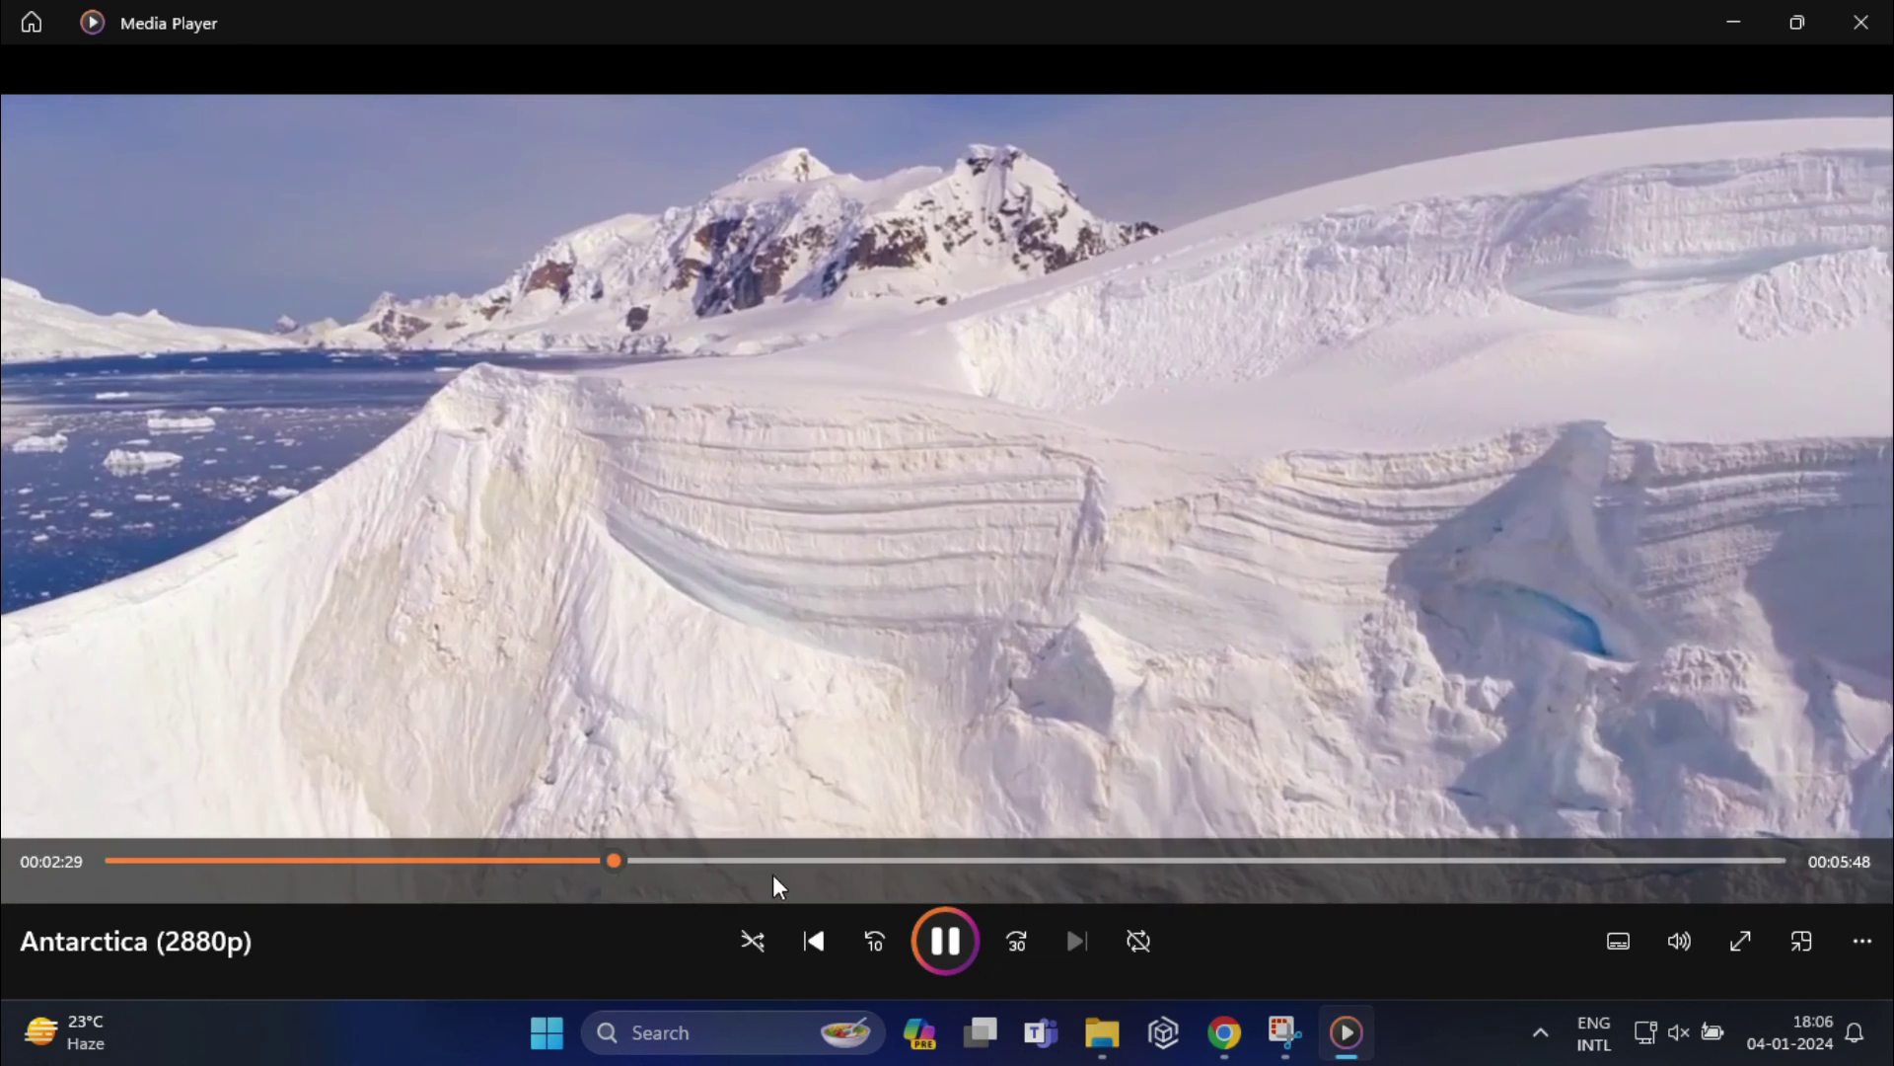
{"action": "left_click", "coordinate": [1856, 30]}
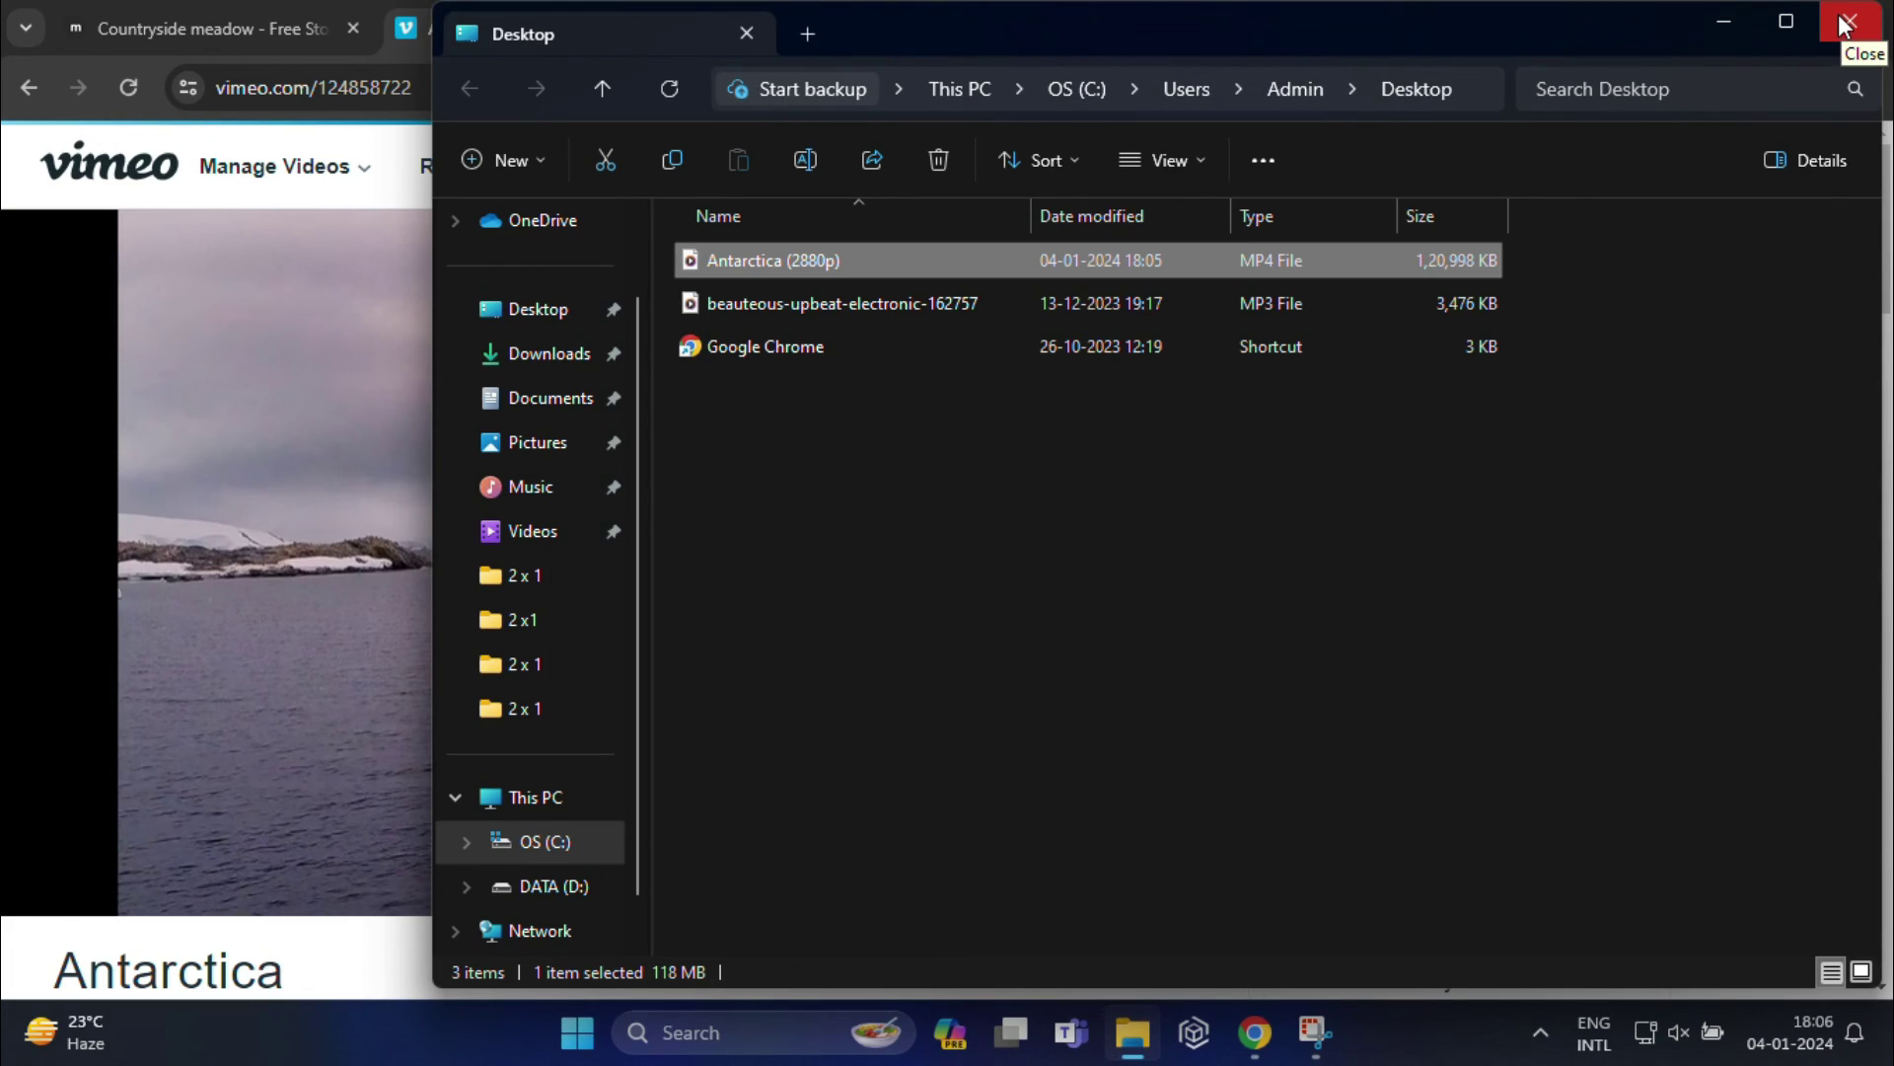
Close the Desktop File Explorer window, returning to the Antarctica Vimeo page
{"action": "left_click", "coordinate": [1843, 24]}
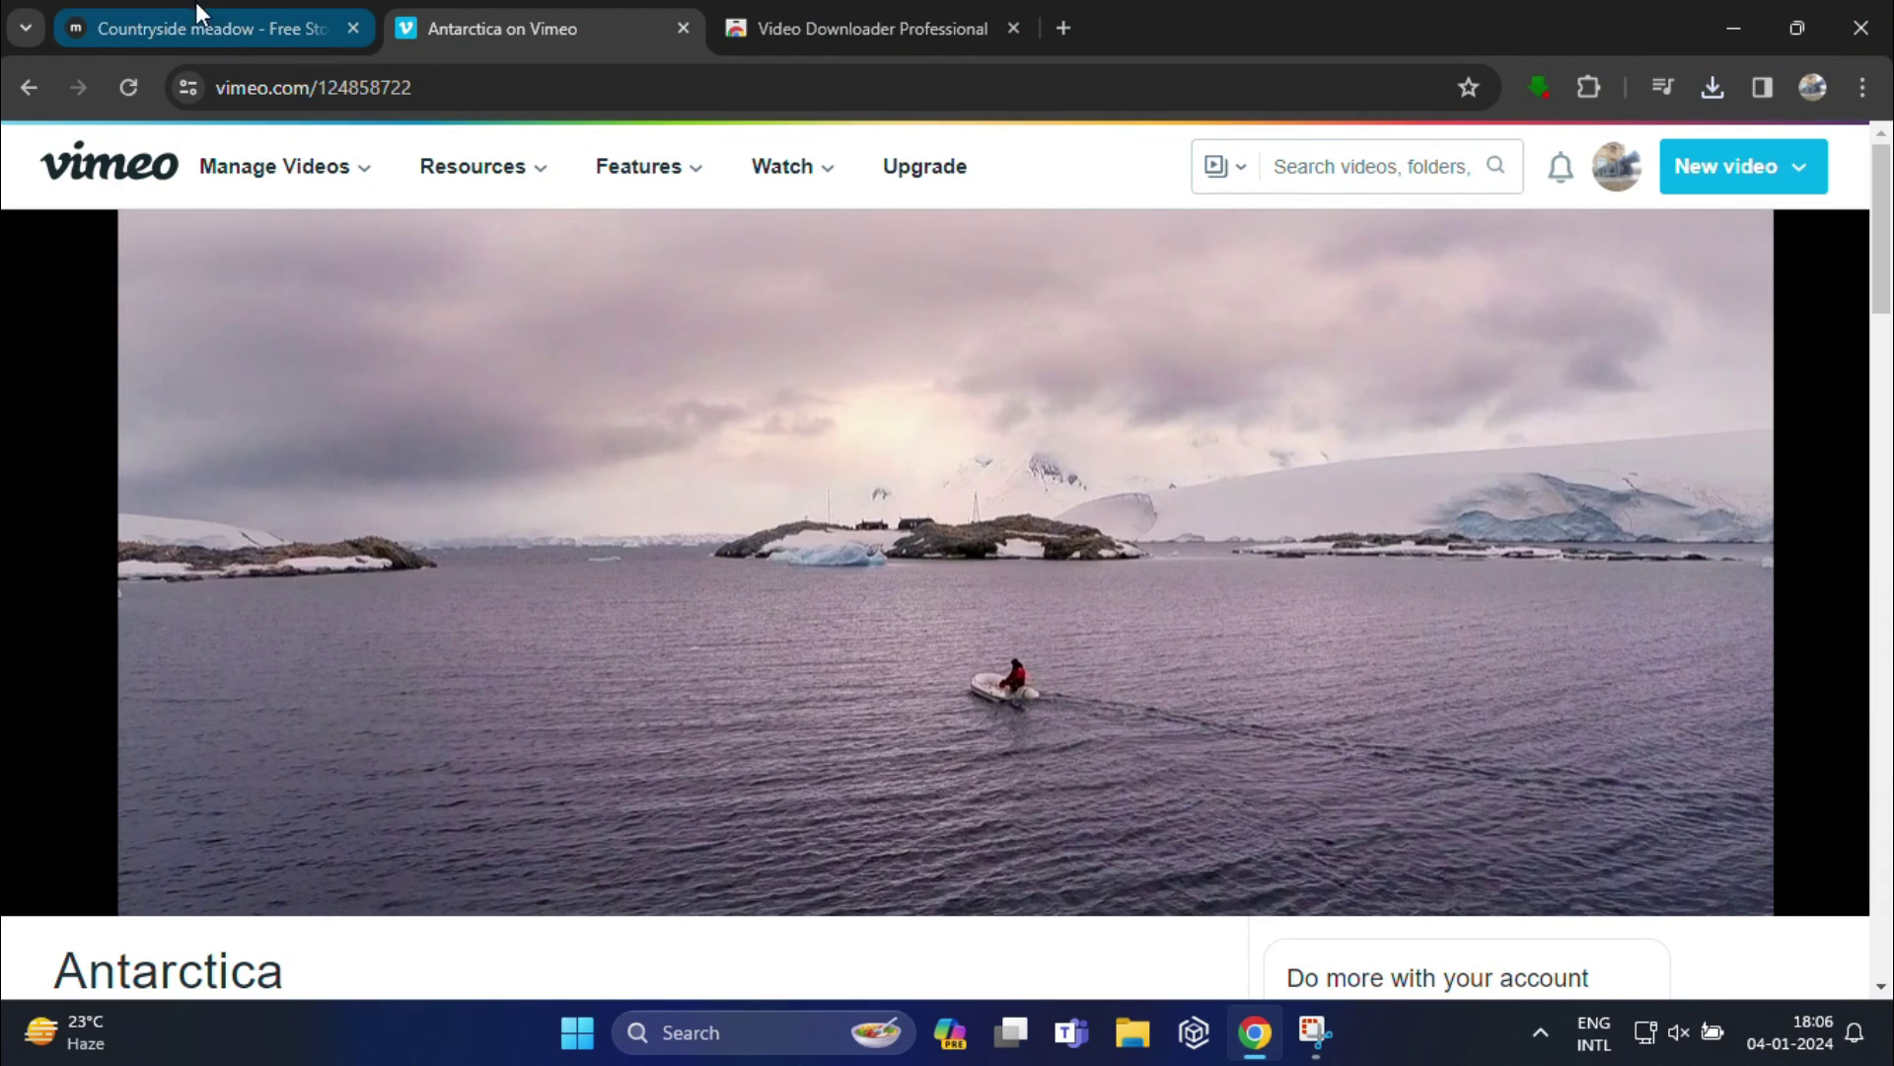